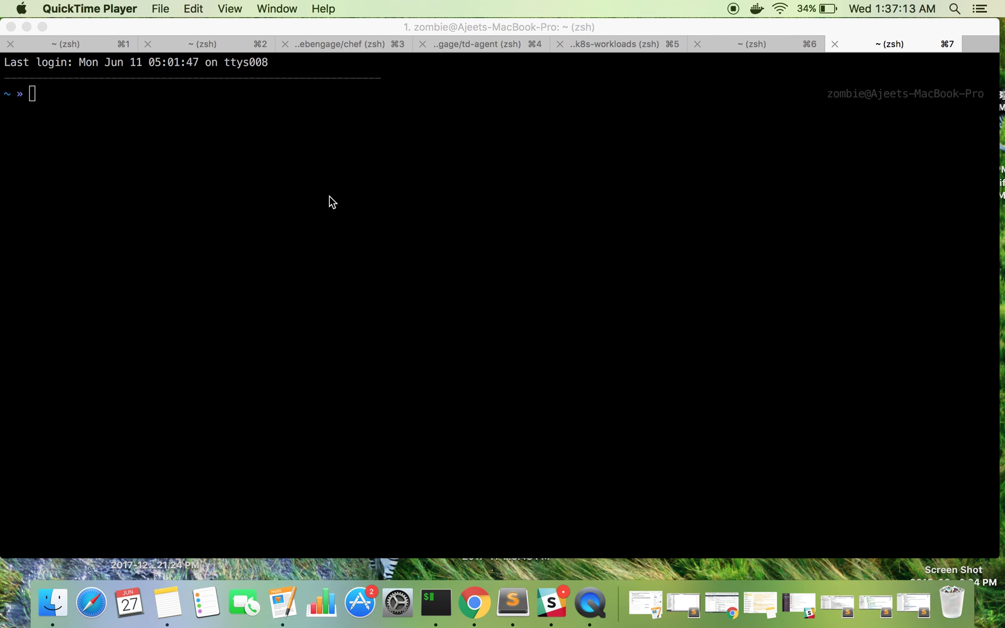
# - Switch from iTerm2 to the Chrome space showing the Lambda EBS snapshot article
pyautogui.hotkey('ctrl', 'Right')
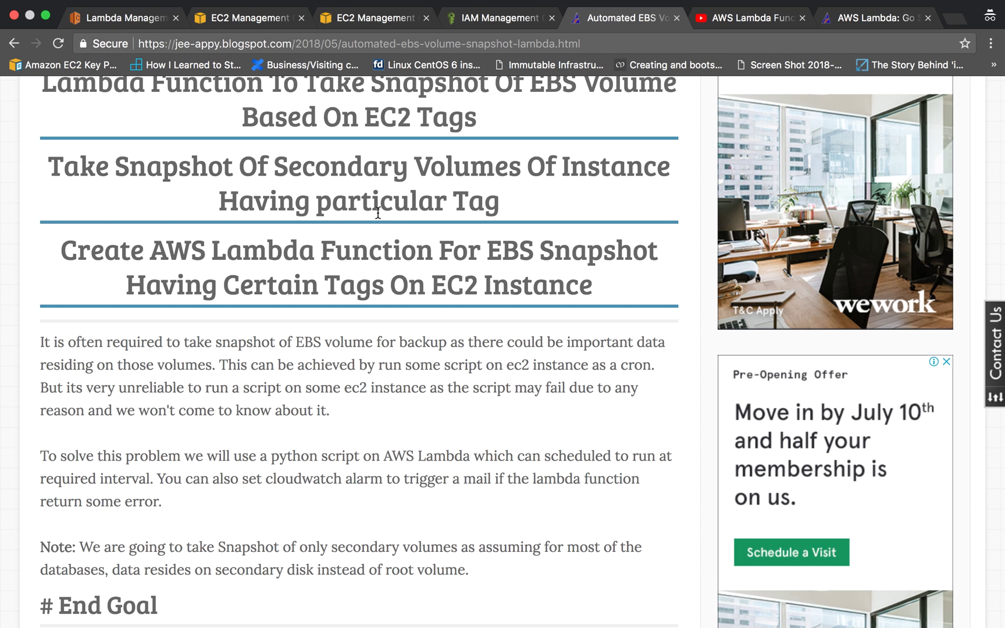
pyautogui.scroll(-5, 334, 344)
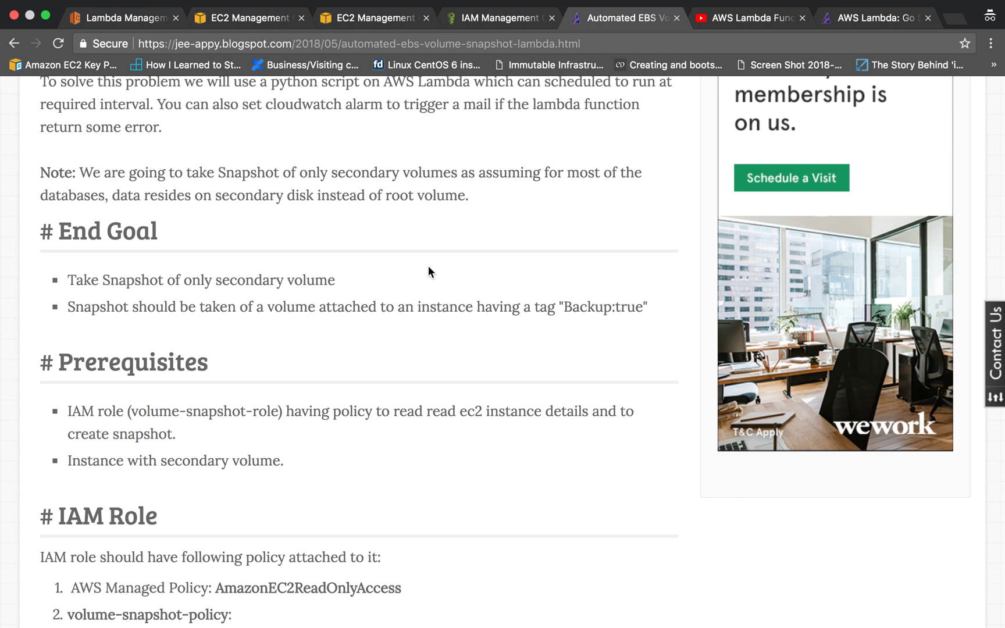
# - Check test-2 and test tags, confirm test's /dev/sdb volume, then bring up volumebackup
pyautogui.click(248, 18)
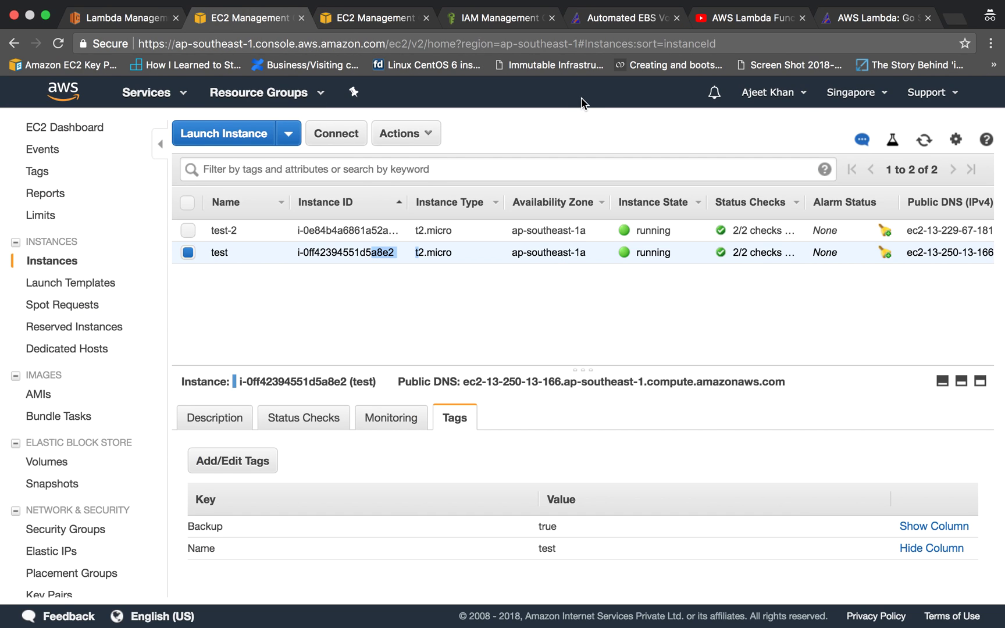
pyautogui.click(580, 126)
pyautogui.click(232, 228)
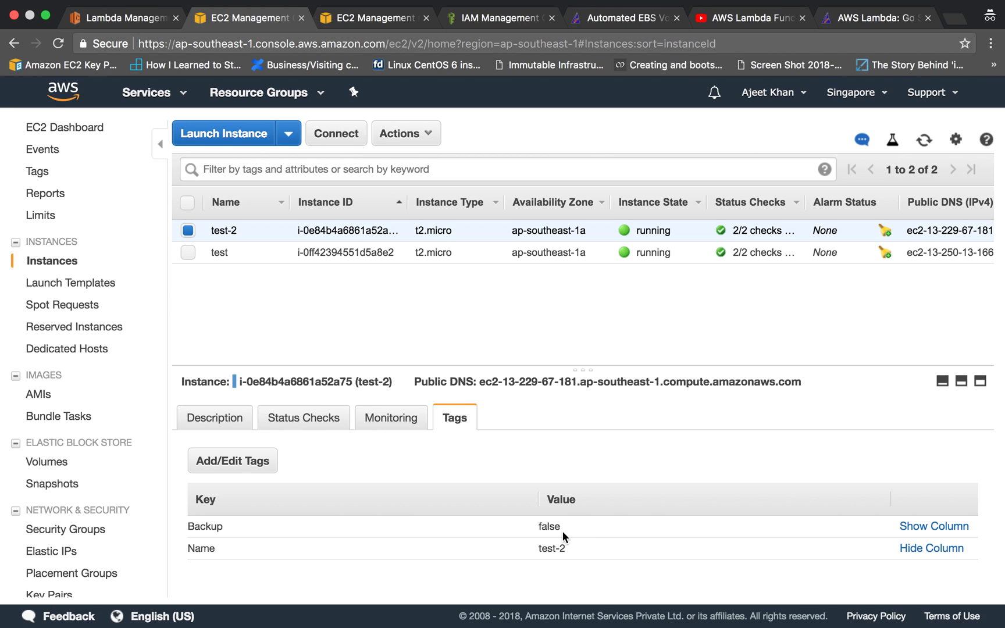
pyautogui.click(215, 249)
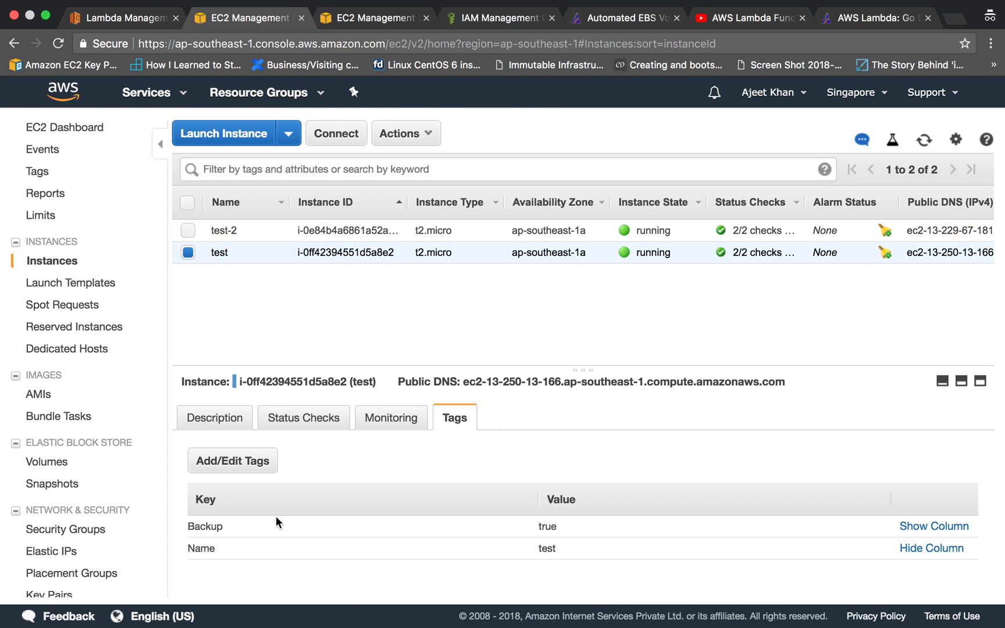
pyautogui.click(214, 418)
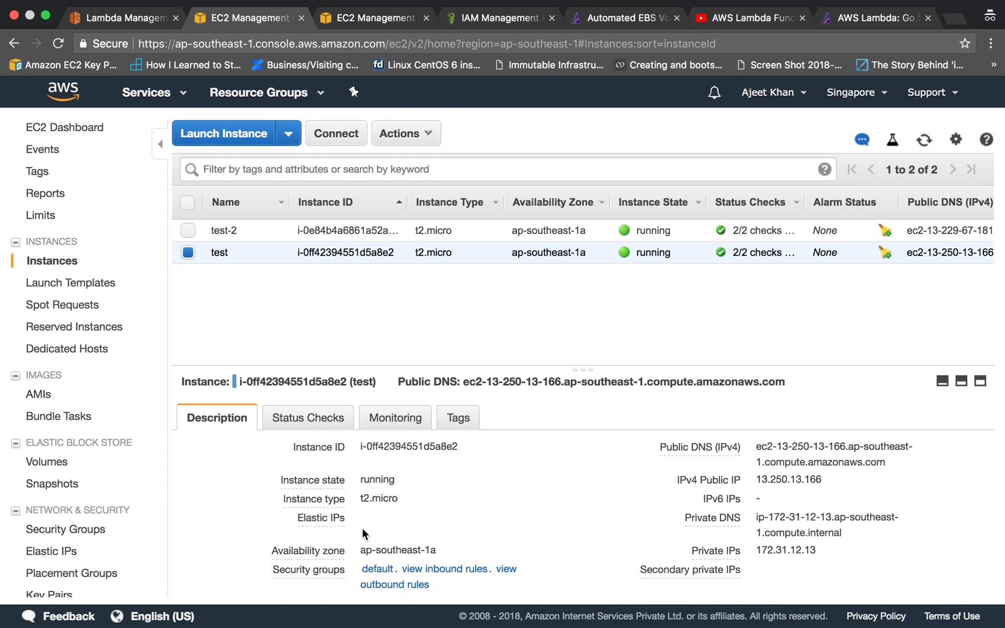
pyautogui.scroll(-3, 363, 528)
pyautogui.scroll(-3, 479, 530)
pyautogui.scroll(-2, 478, 529)
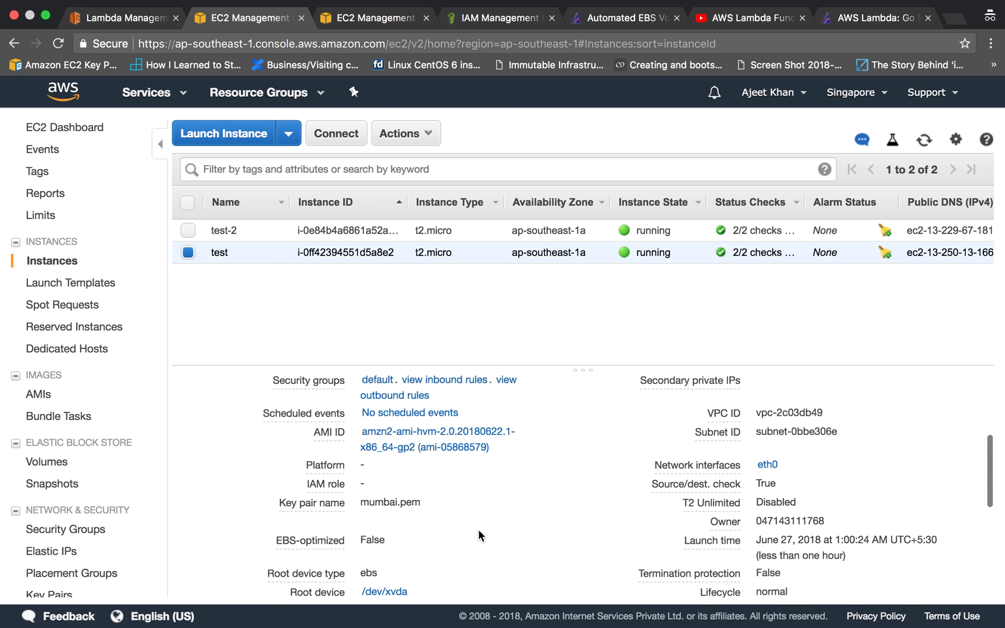
pyautogui.scroll(-1, 436, 570)
pyautogui.click(383, 586)
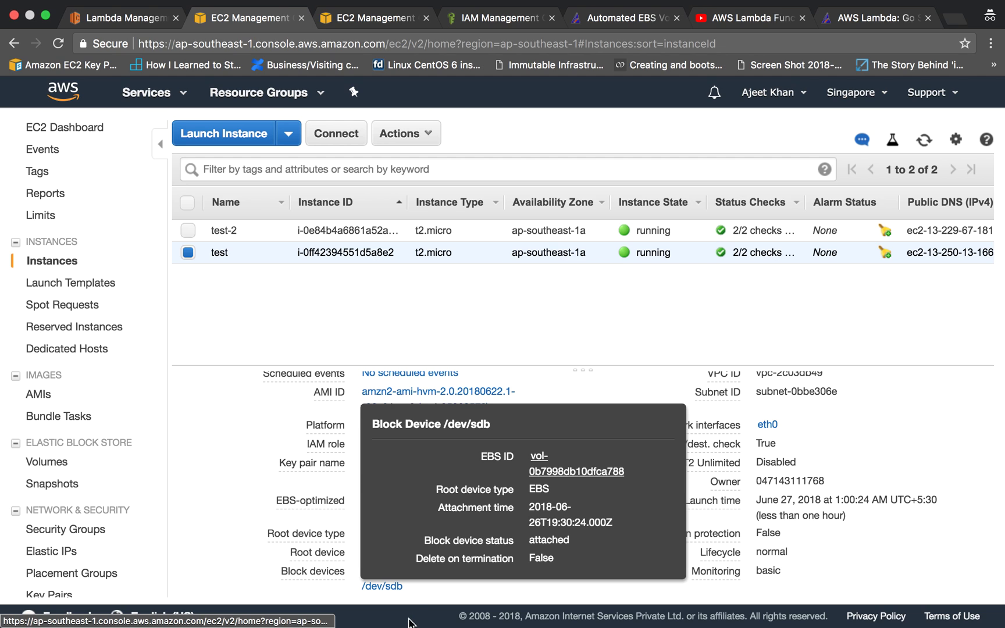
pyautogui.click(429, 600)
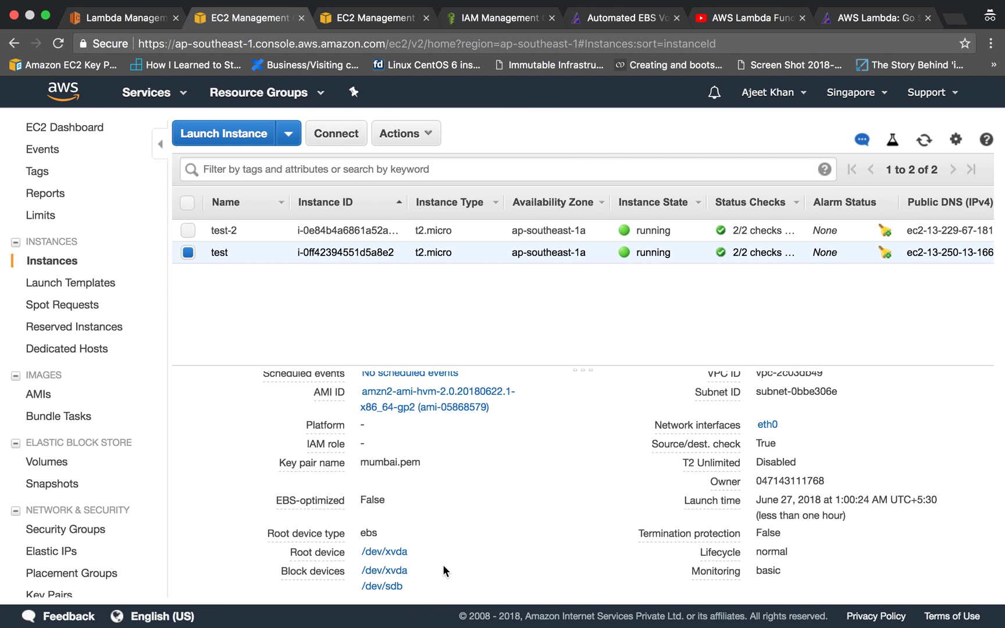
pyautogui.scroll(5, 446, 572)
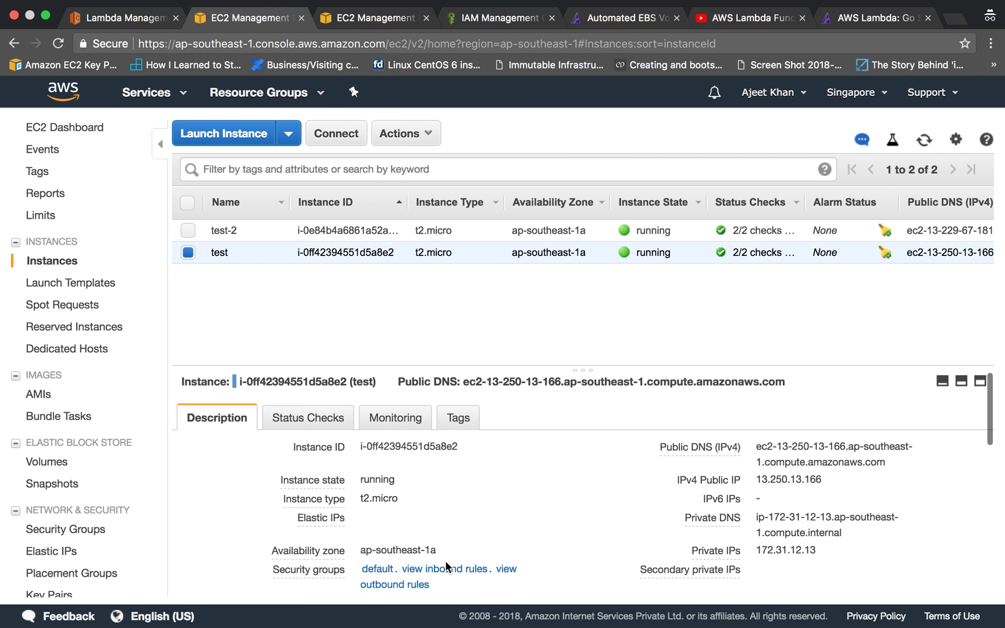
pyautogui.click(126, 17)
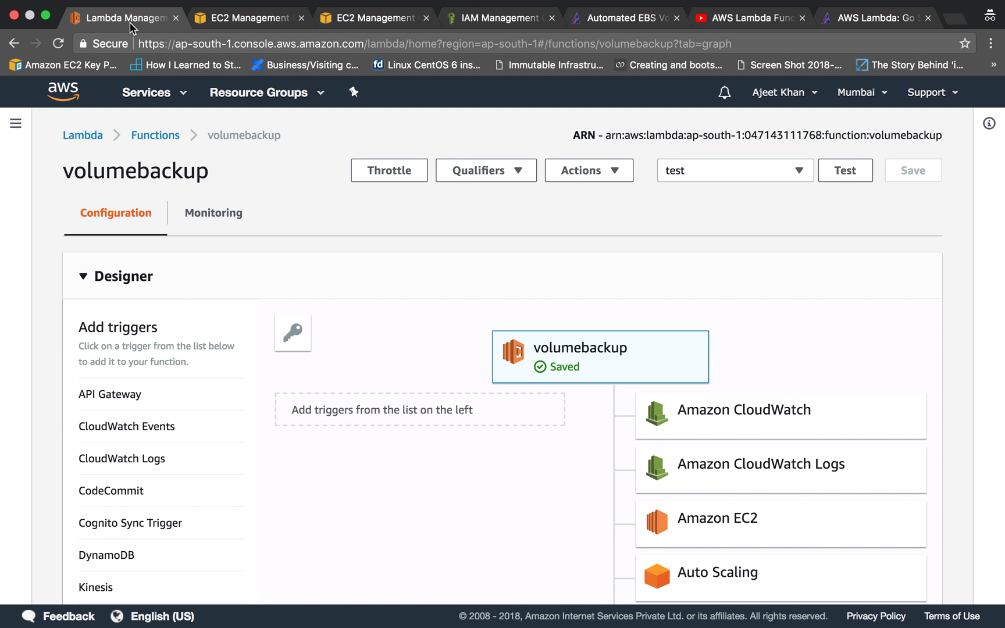
# - Review the article's Prerequisites and IAM Role sections, then view volume-snapshot-role
pyautogui.click(244, 17)
pyautogui.click(620, 17)
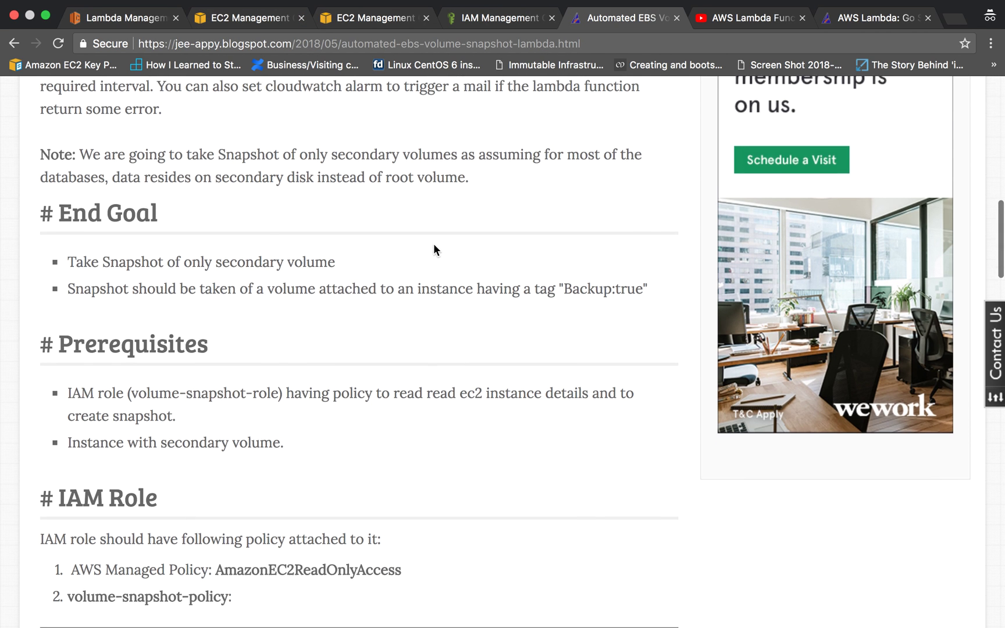
pyautogui.scroll(-5, 434, 244)
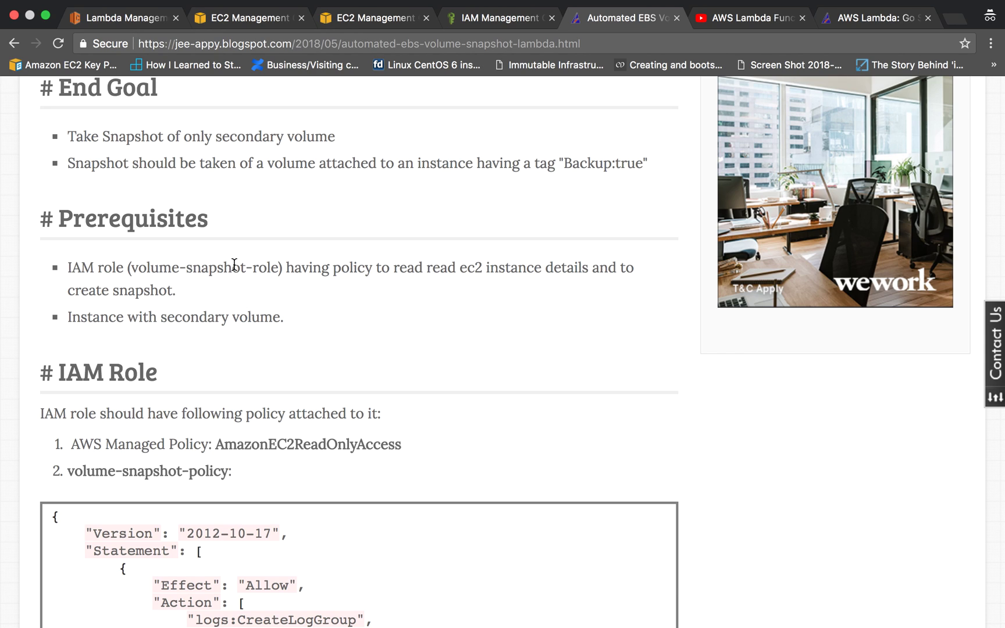
pyautogui.click(482, 17)
pyautogui.scroll(8, 333, 273)
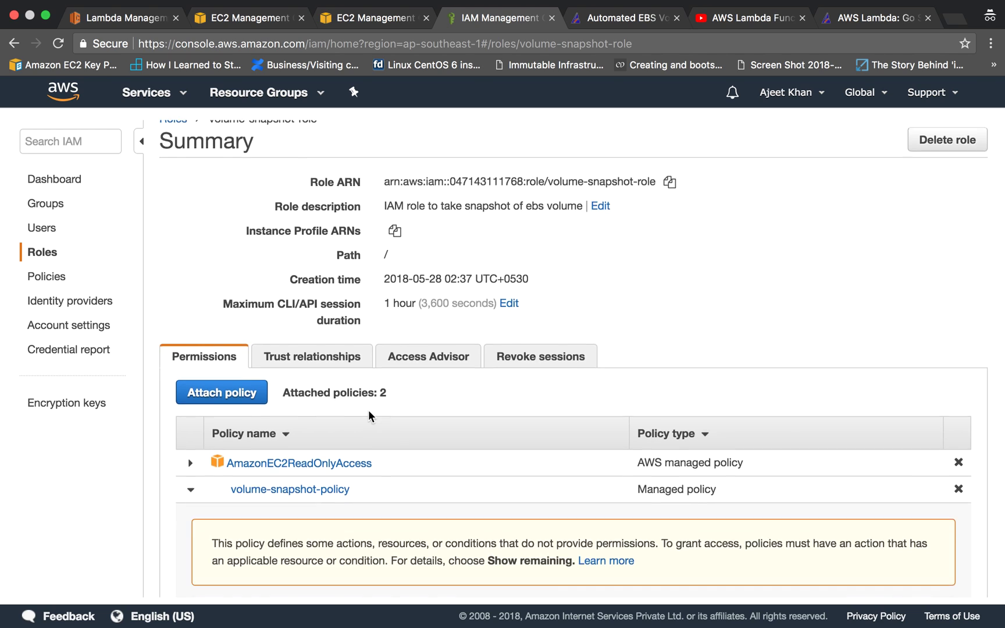
pyautogui.scroll(-3, 368, 409)
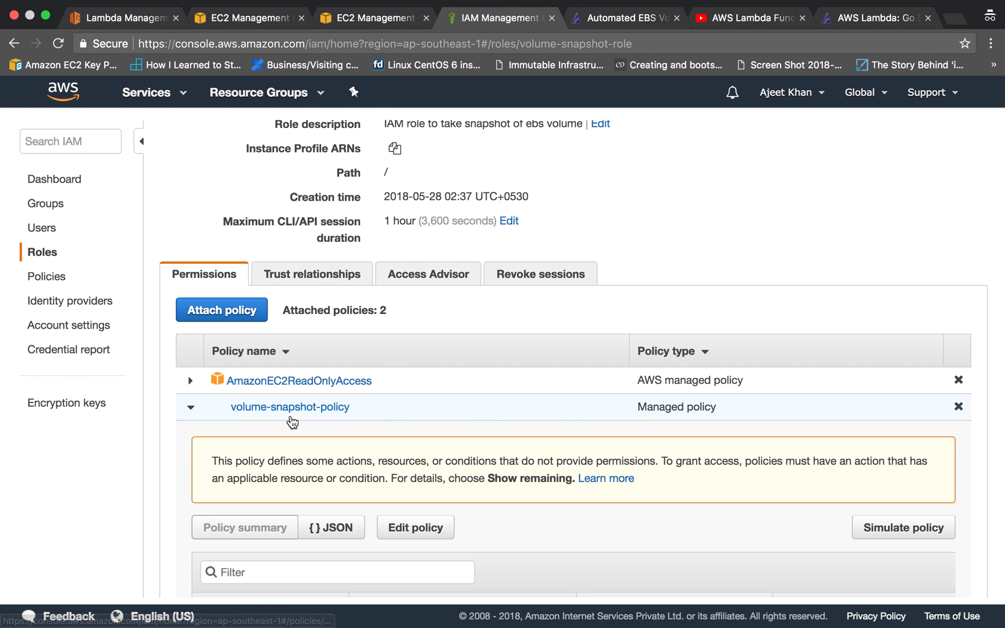
pyautogui.scroll(-1, 282, 422)
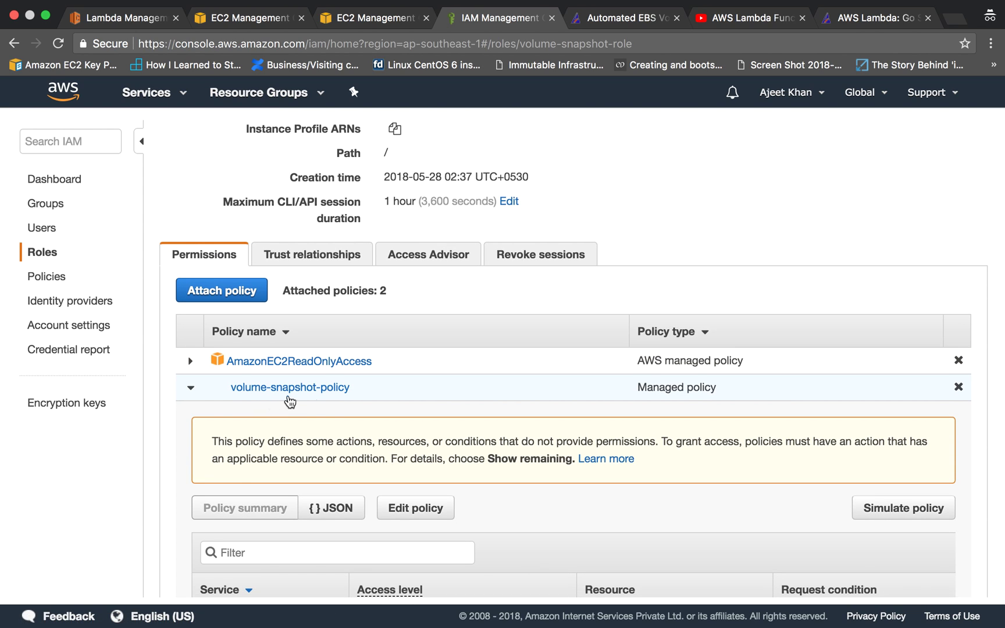
pyautogui.scroll(-4, 330, 404)
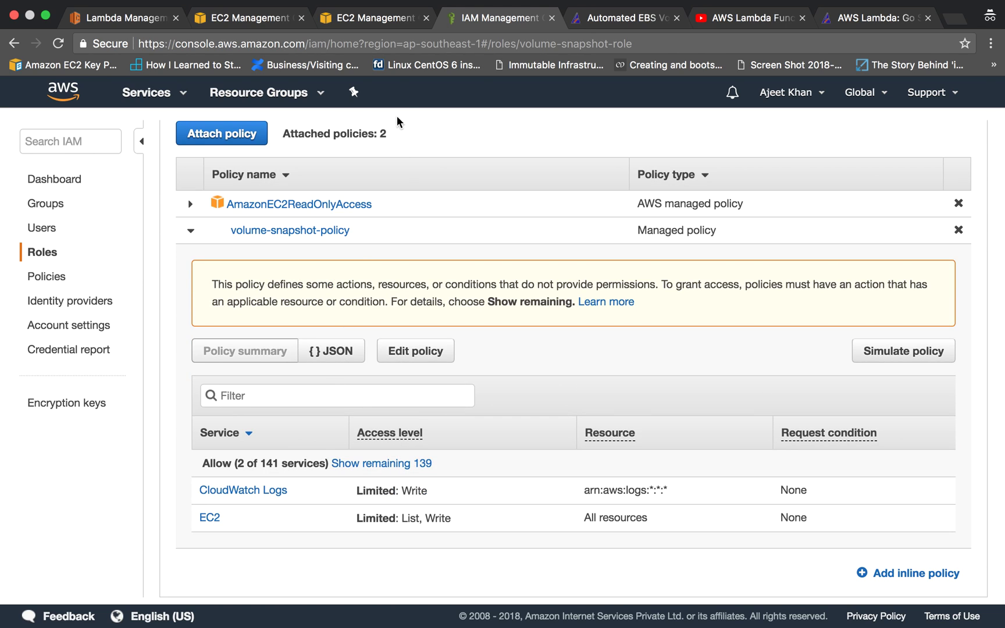
# - Return to the article's IAM Role policy JSON after checking volume-snapshot-role's policies
pyautogui.click(617, 17)
pyautogui.scroll(-5, 326, 417)
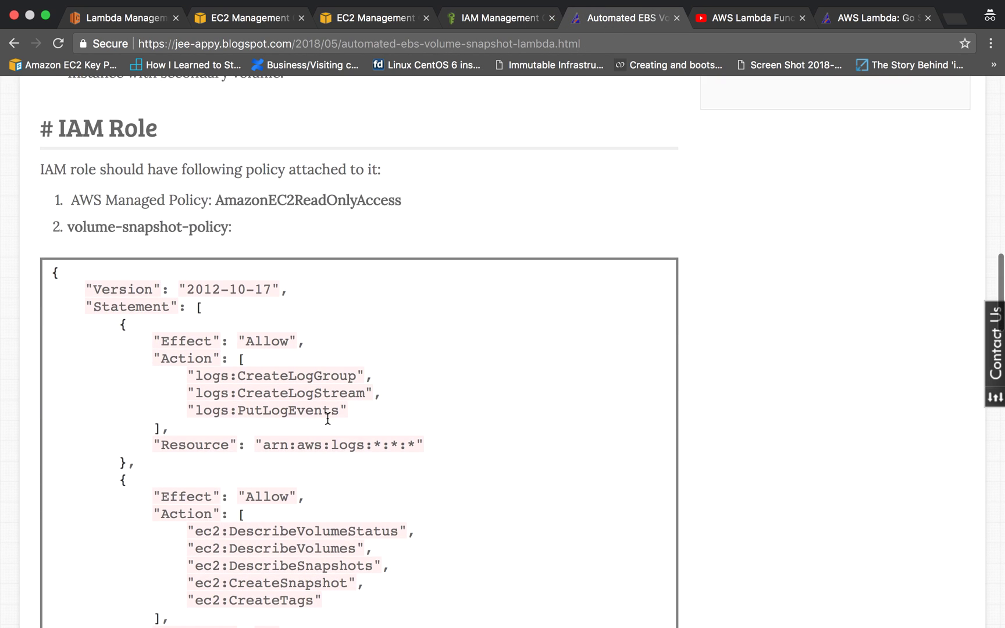
pyautogui.scroll(-4, 327, 417)
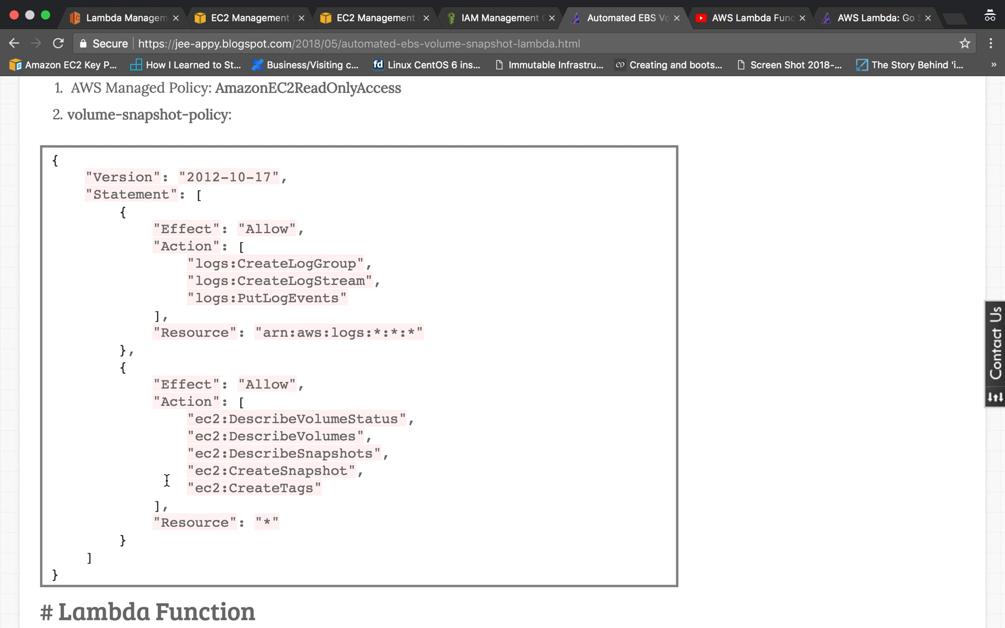
pyautogui.scroll(-1, 167, 561)
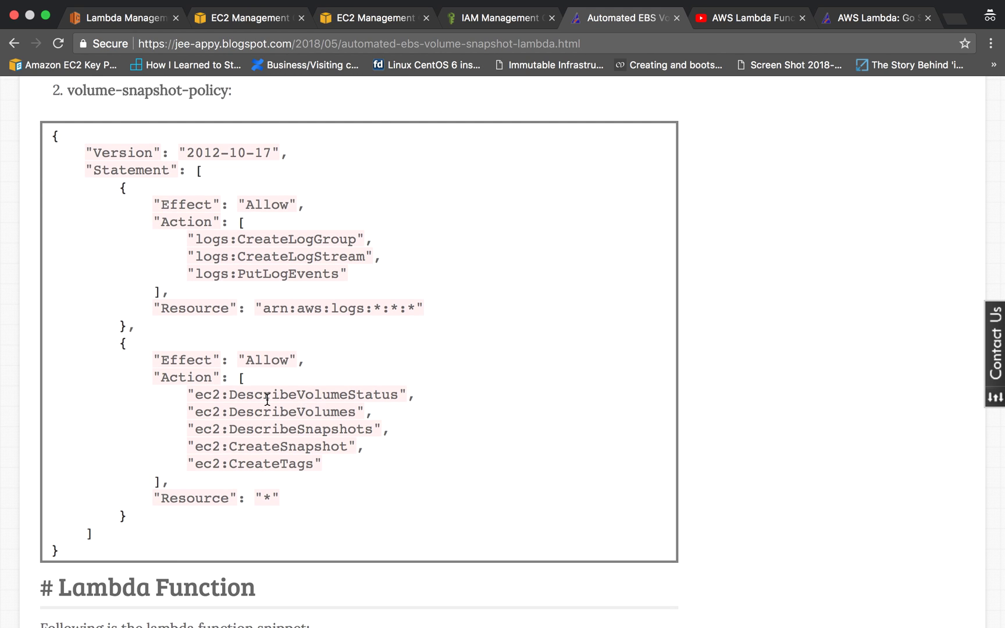
pyautogui.scroll(-1, 338, 403)
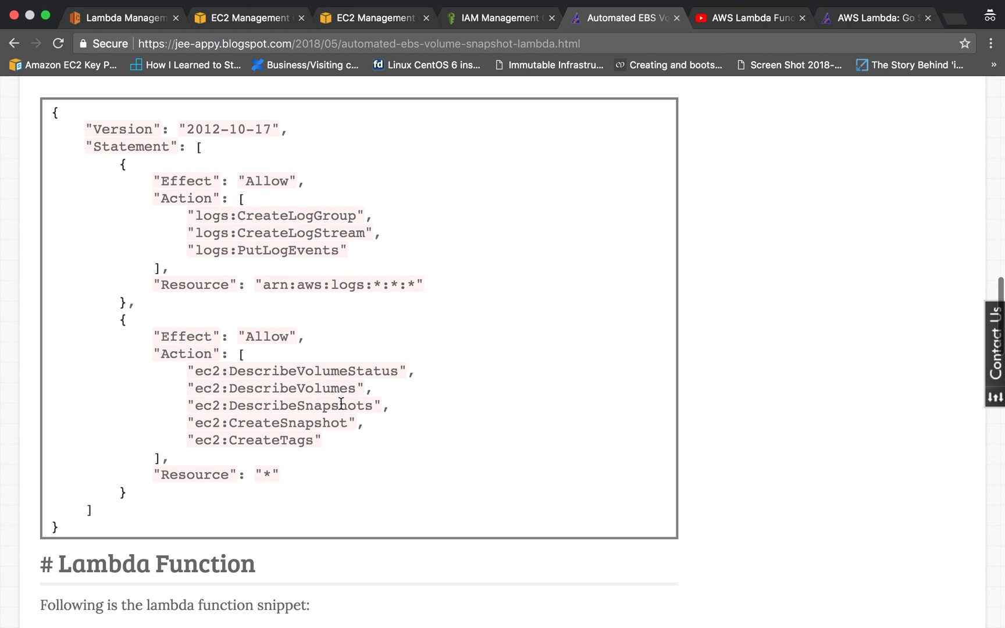
pyautogui.scroll(-1, 353, 391)
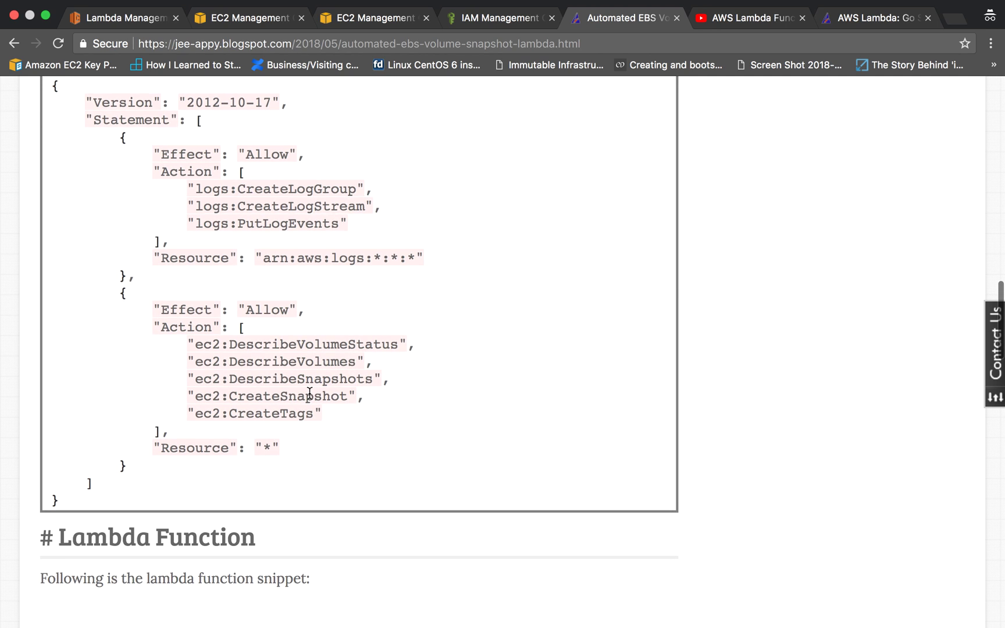
pyautogui.scroll(-1, 306, 411)
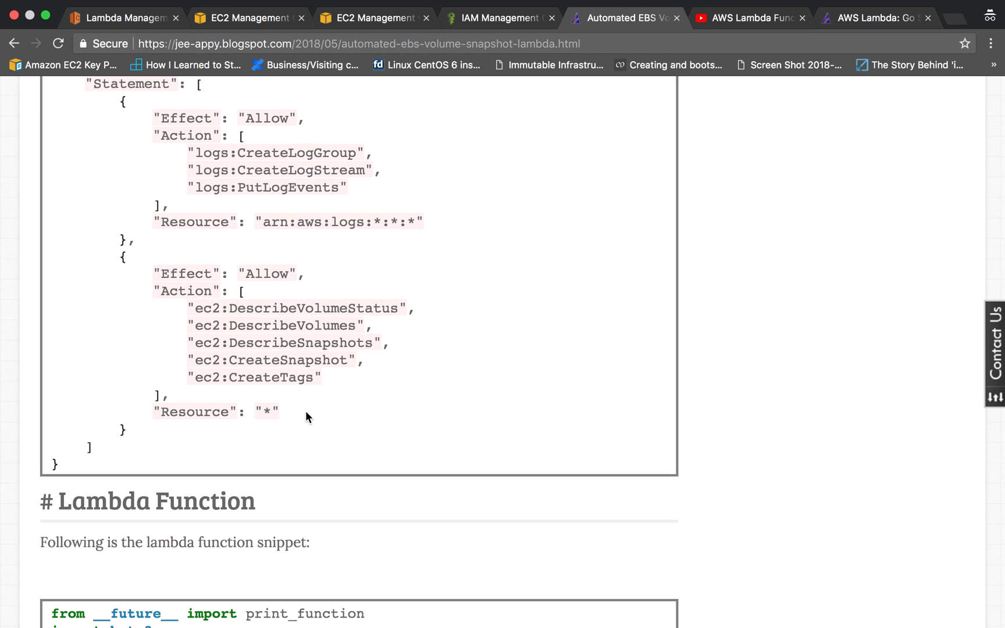
pyautogui.scroll(-1, 305, 410)
pyautogui.scroll(-1, 306, 411)
pyautogui.scroll(-5, 306, 411)
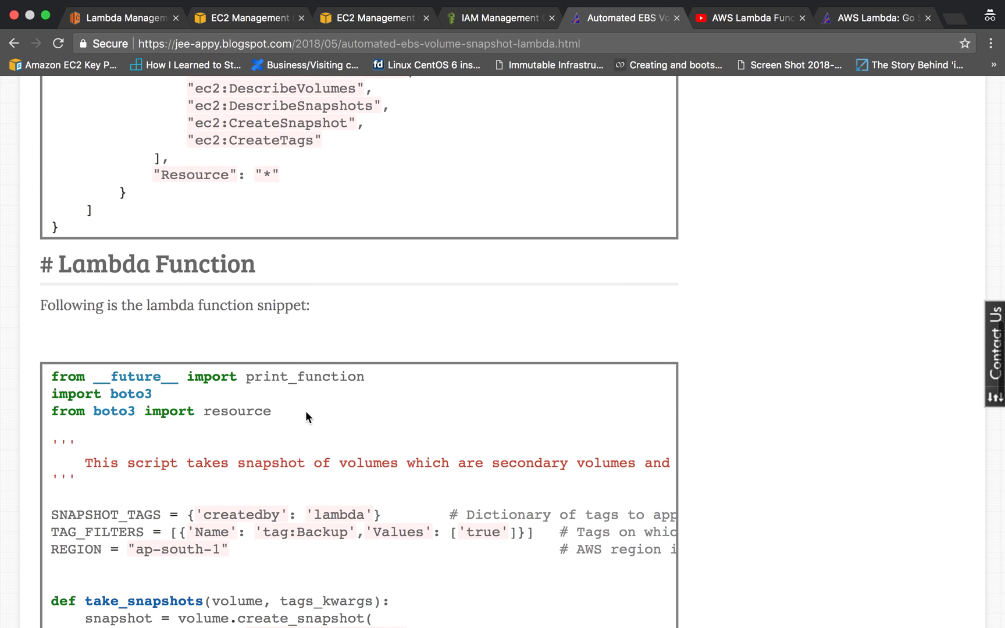
pyautogui.scroll(-4, 306, 411)
pyautogui.scroll(-2, 306, 411)
pyautogui.scroll(1, 306, 412)
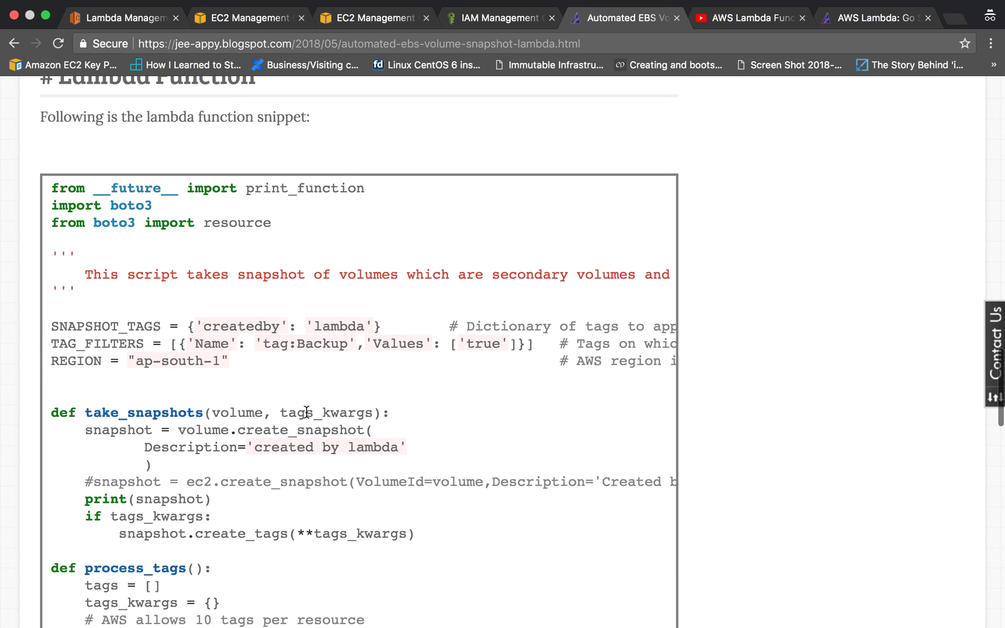
pyautogui.scroll(1, 306, 411)
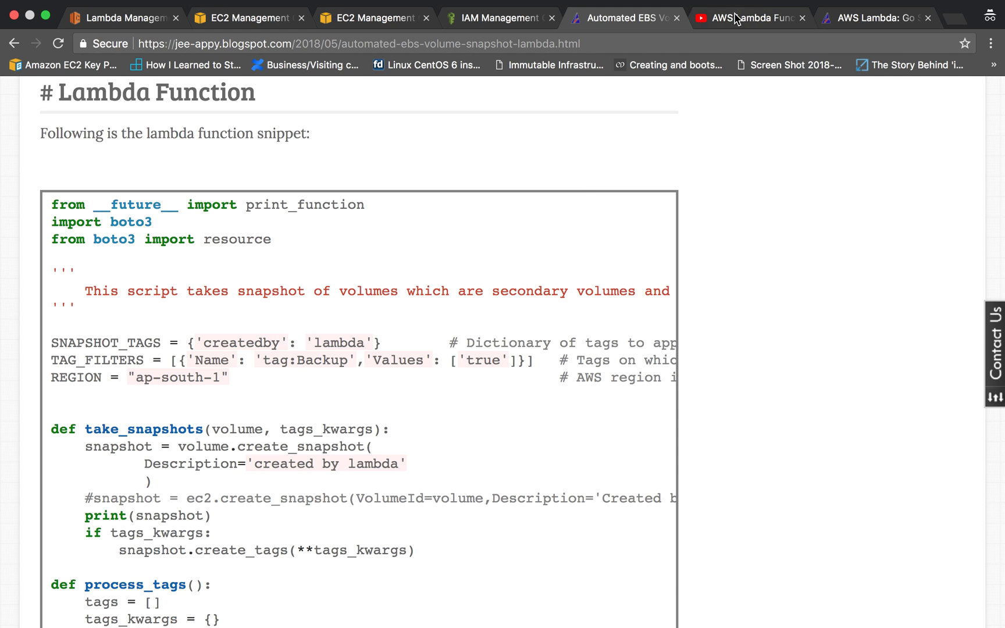
# - Glance at the Lambda tutorial video and overview article, then return to the snapshot article
pyautogui.click(750, 21)
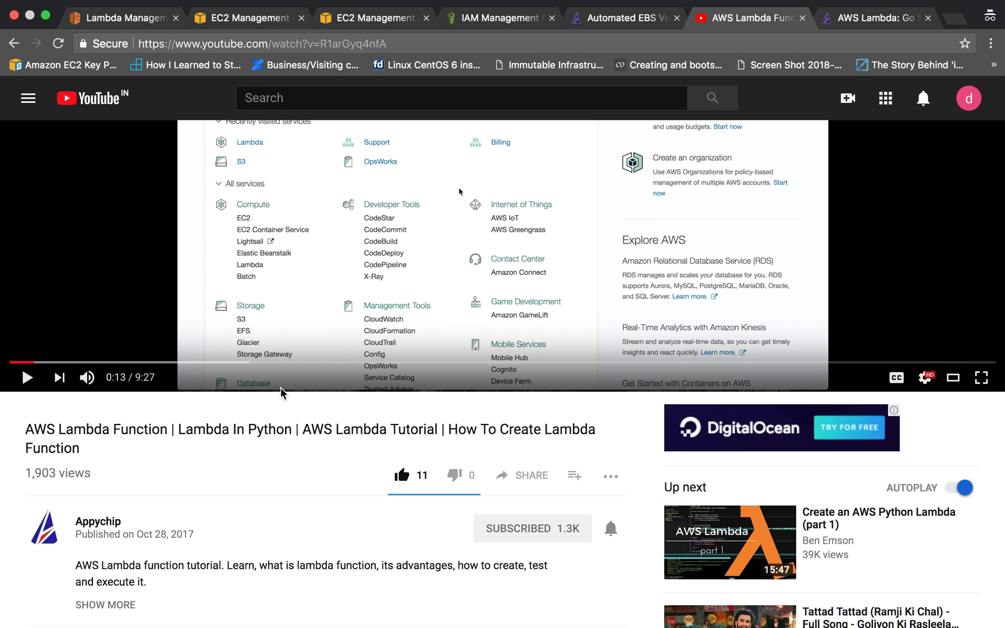
pyautogui.scroll(1, 282, 391)
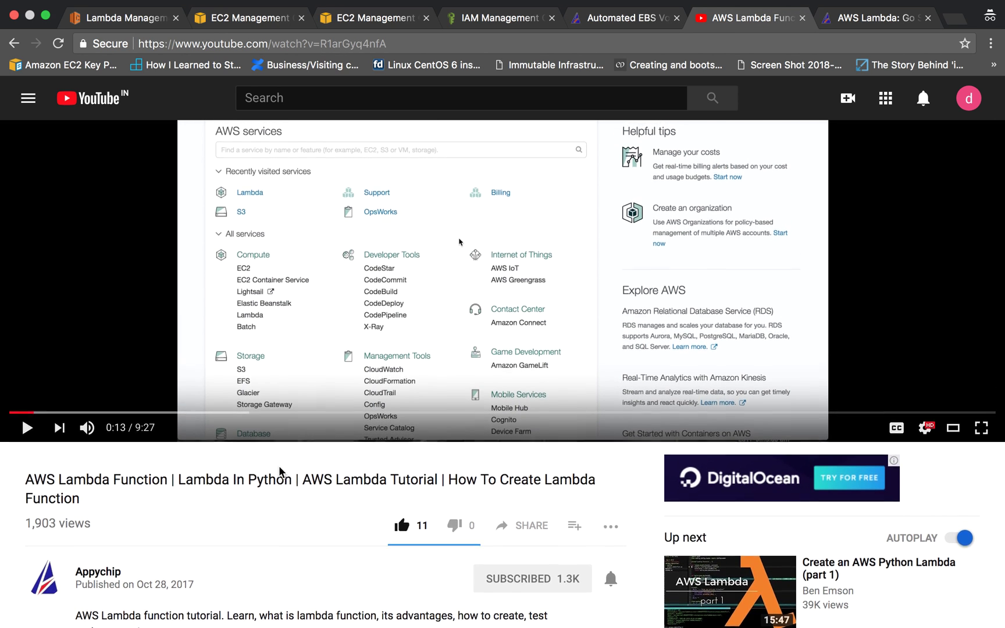
pyautogui.scroll(1, 282, 440)
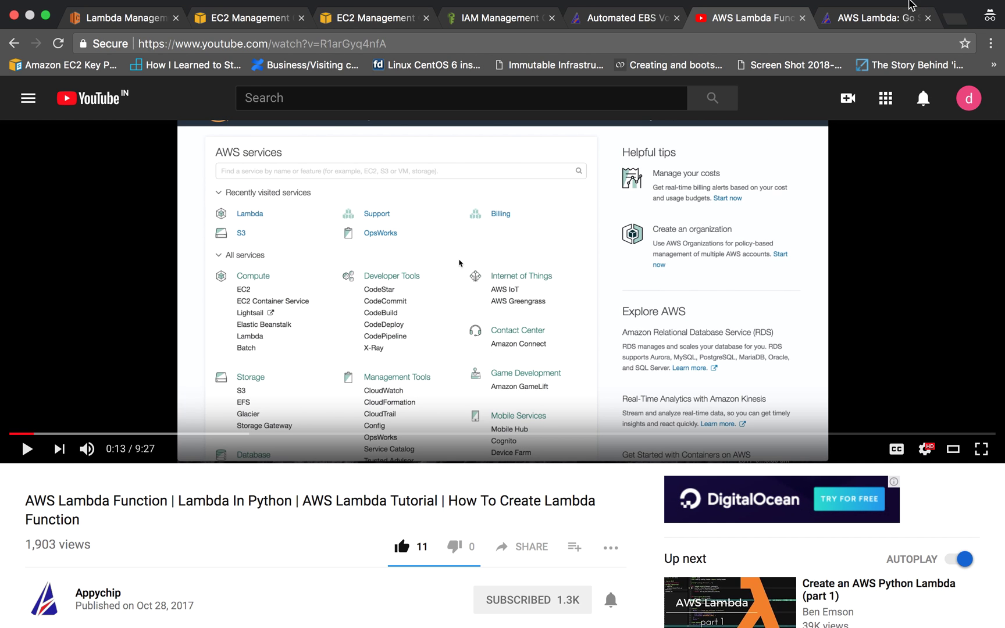
pyautogui.click(887, 22)
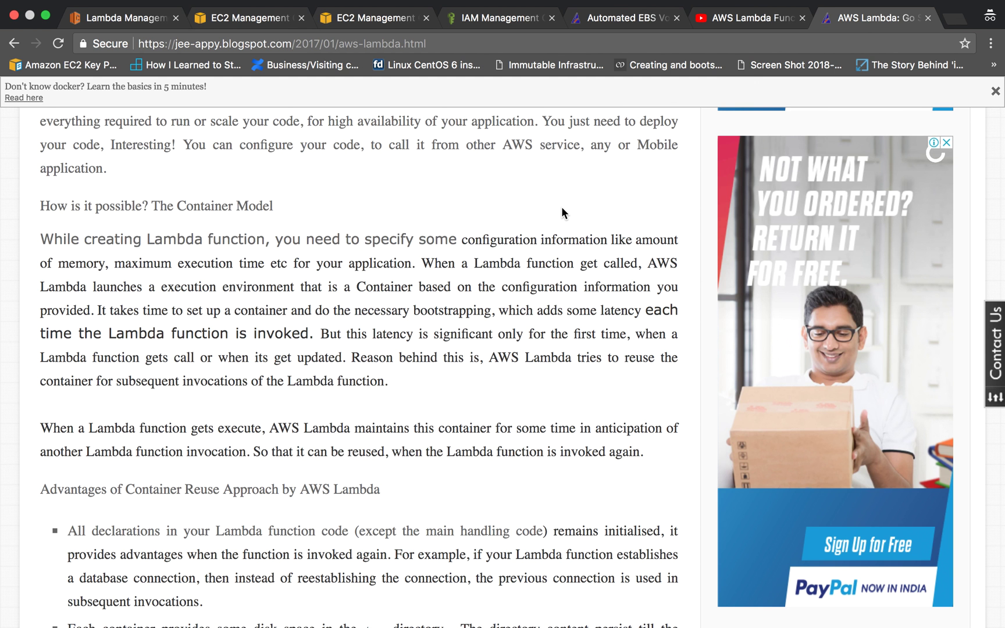
pyautogui.scroll(5, 561, 207)
pyautogui.scroll(3, 561, 207)
pyautogui.scroll(3, 562, 206)
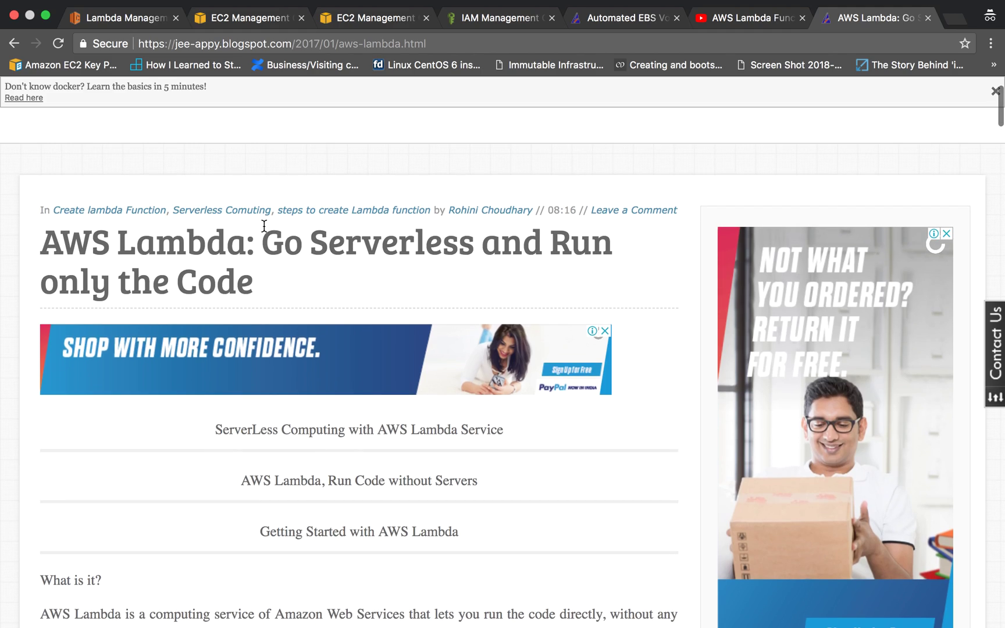
pyautogui.scroll(-5, 444, 294)
pyautogui.scroll(-5, 443, 294)
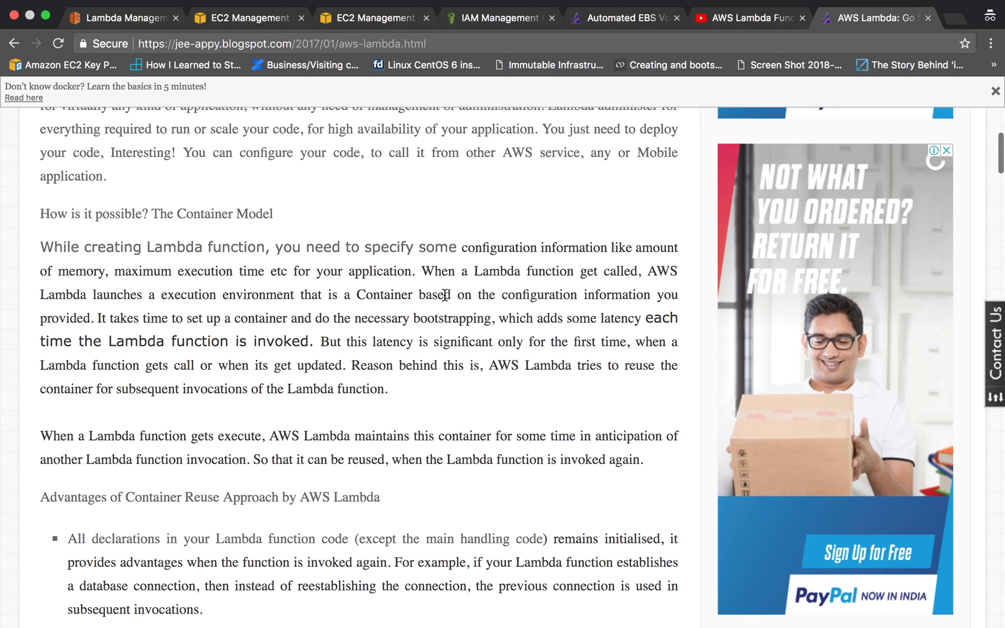
pyautogui.scroll(-3, 444, 294)
pyautogui.click(634, 20)
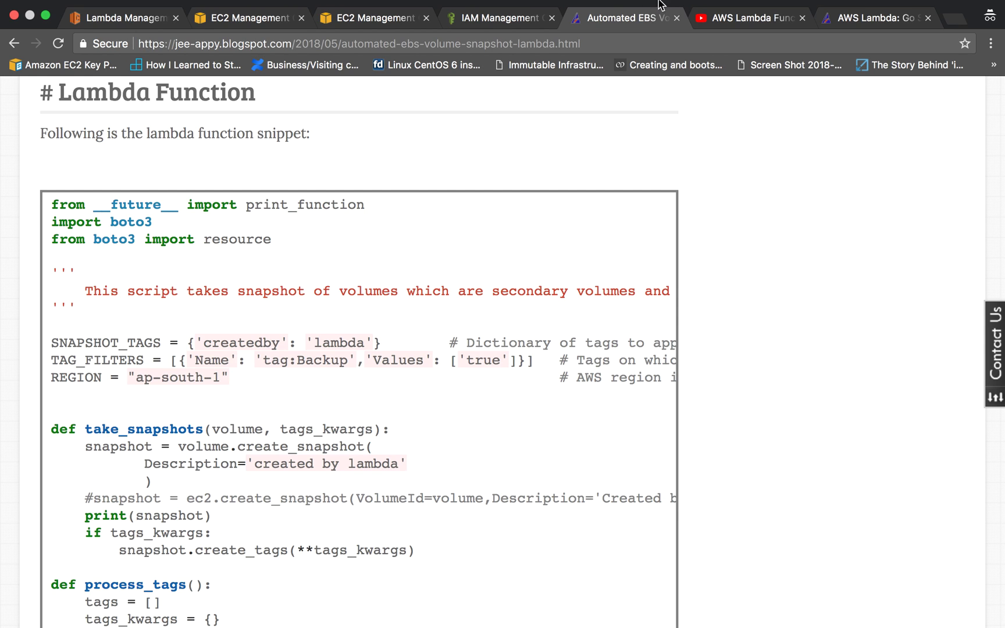
pyautogui.scroll(-2, 234, 176)
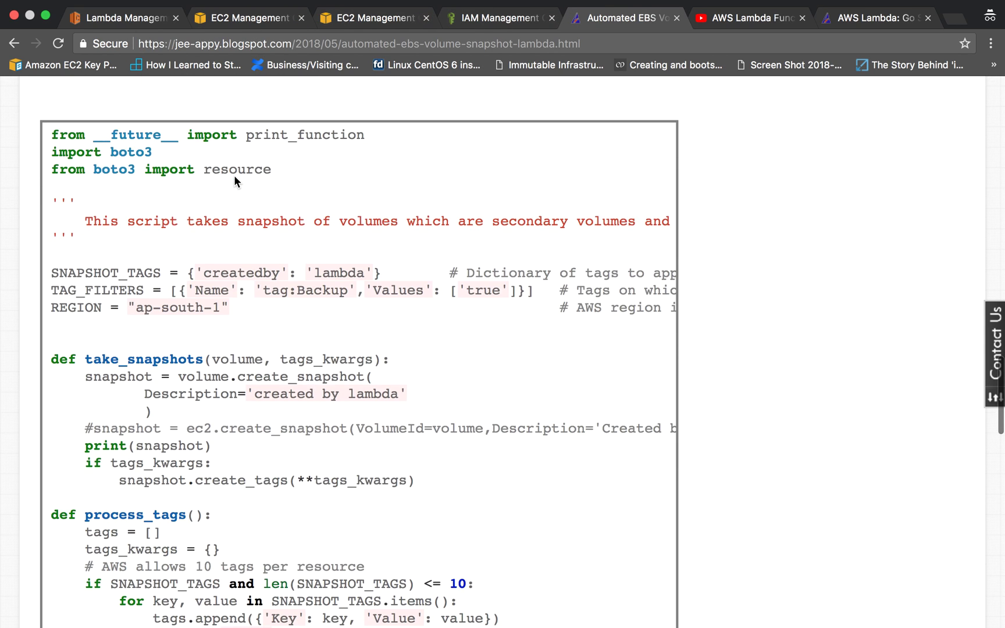
pyautogui.scroll(-1, 242, 245)
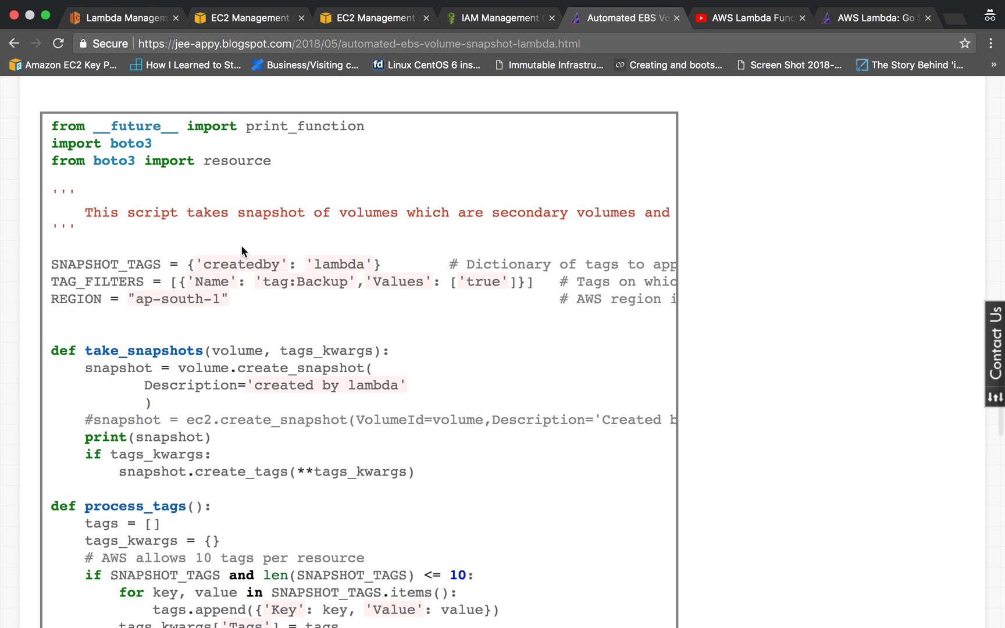
pyautogui.scroll(2, 241, 245)
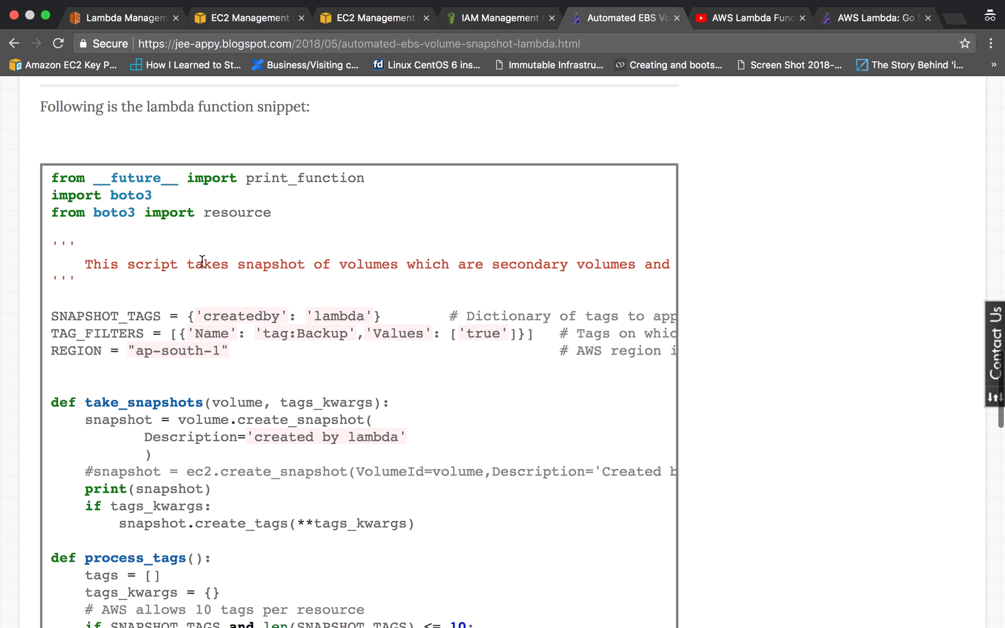
pyautogui.scroll(-1, 195, 261)
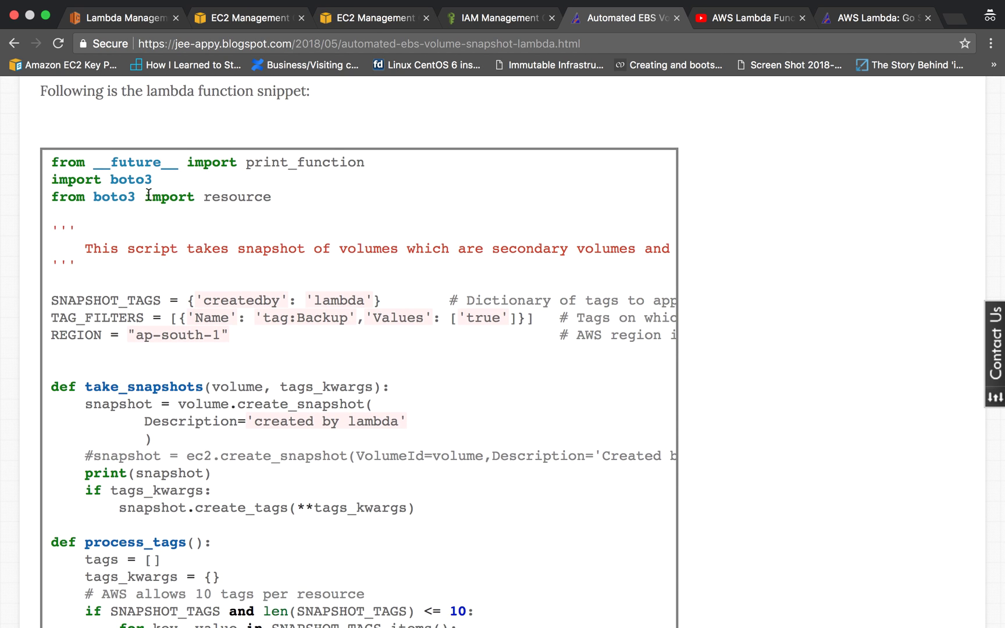
pyautogui.scroll(-1, 179, 265)
pyautogui.scroll(-2, 179, 266)
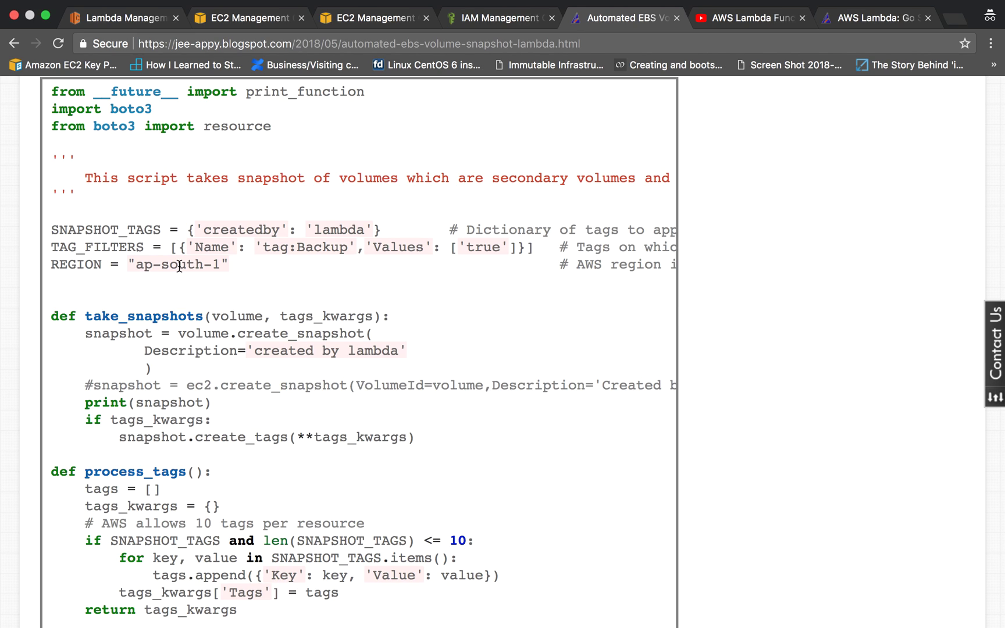
pyautogui.scroll(-1, 203, 278)
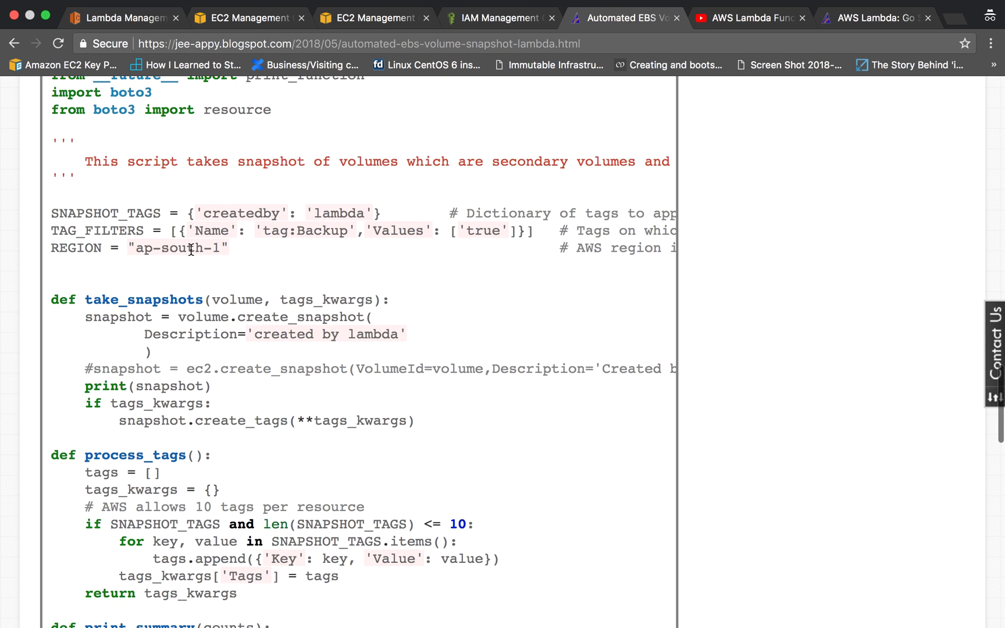
pyautogui.scroll(-1, 82, 269)
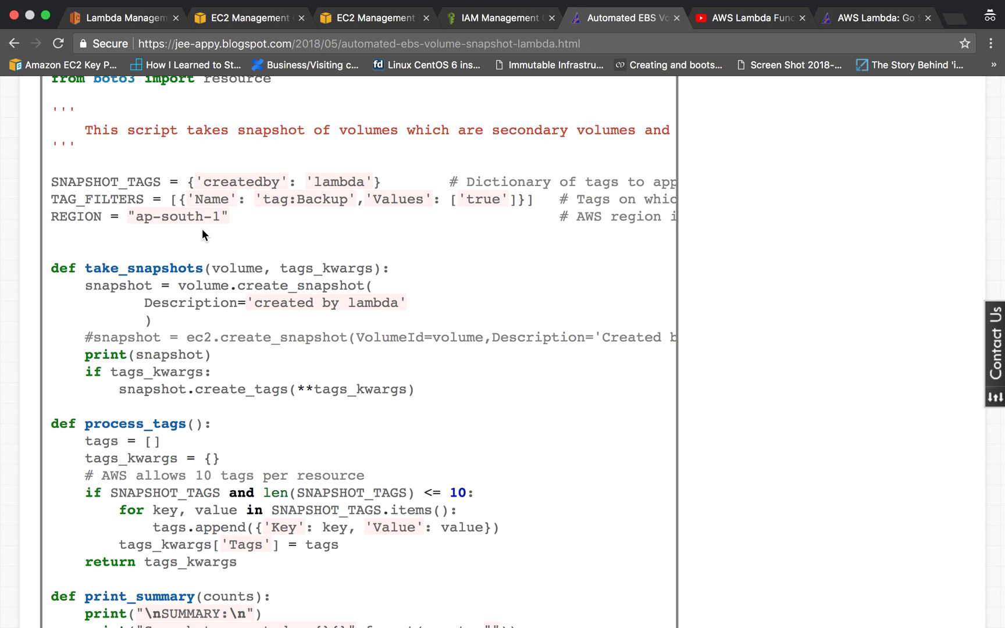
pyautogui.scroll(-1, 202, 229)
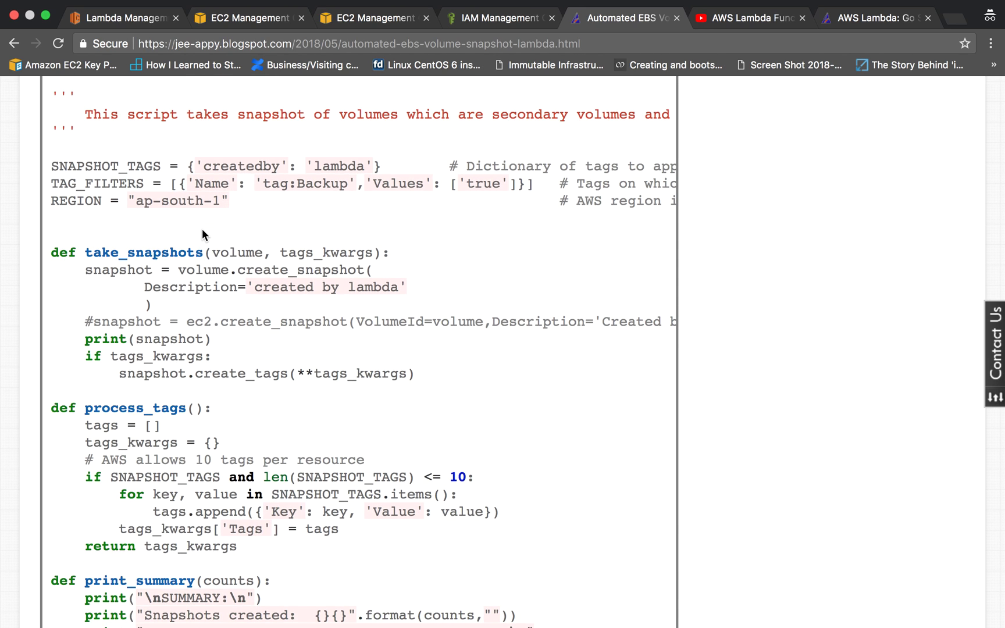
pyautogui.scroll(-2, 202, 228)
pyautogui.scroll(-2, 189, 237)
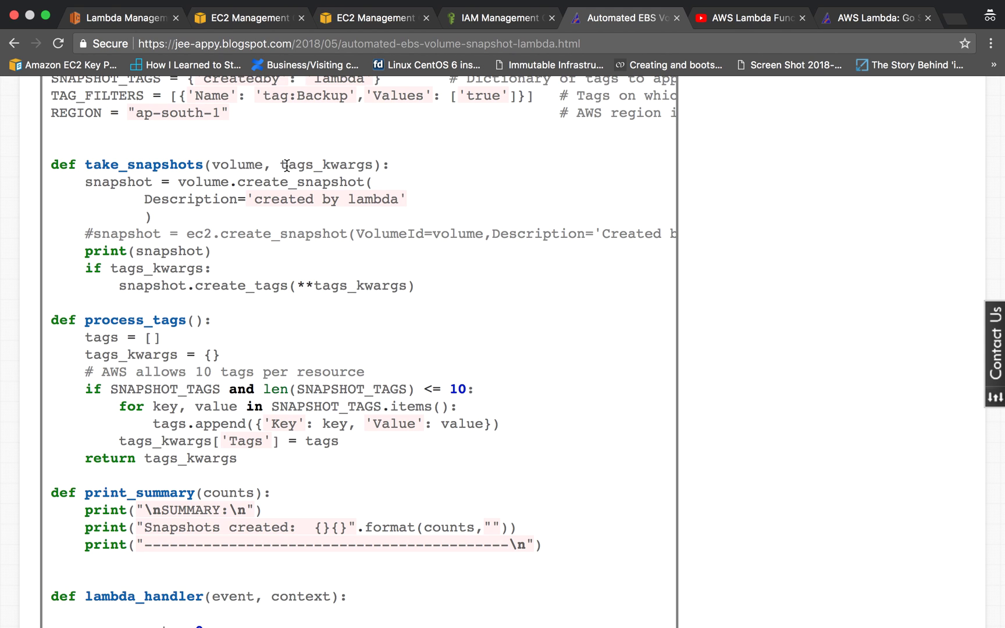
pyautogui.scroll(-2, 285, 196)
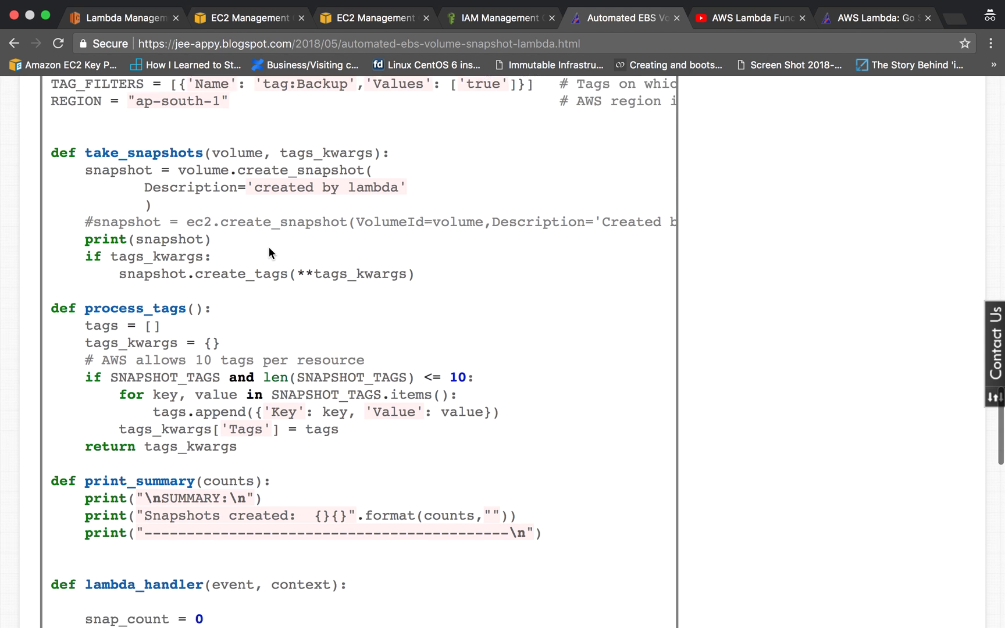
pyautogui.scroll(-2, 268, 246)
pyautogui.scroll(-1, 247, 343)
pyautogui.scroll(-1, 247, 344)
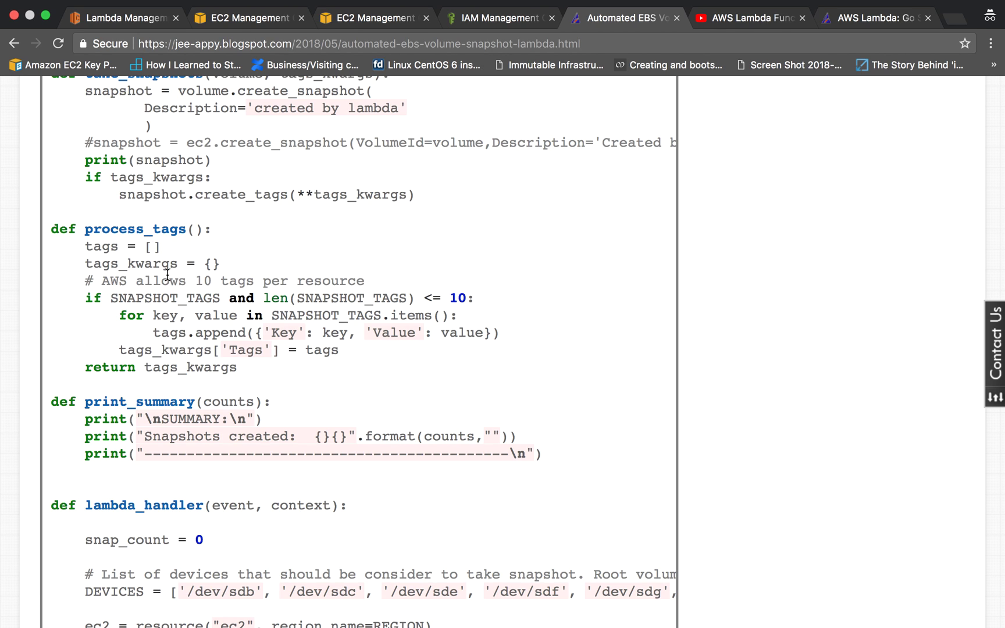
pyautogui.scroll(-1, 209, 303)
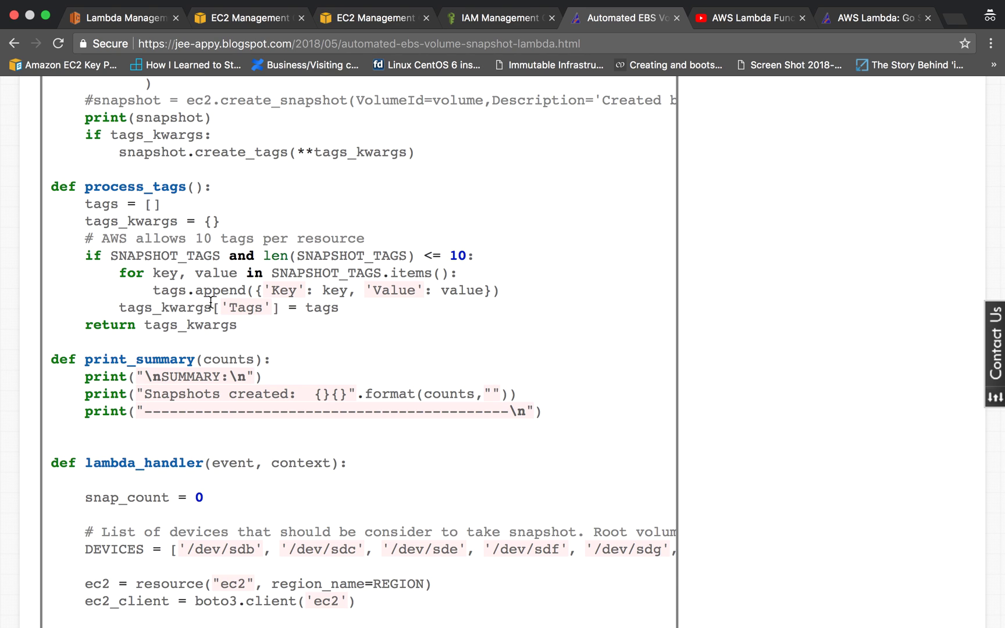
pyautogui.scroll(-1, 210, 305)
pyautogui.scroll(-2, 133, 242)
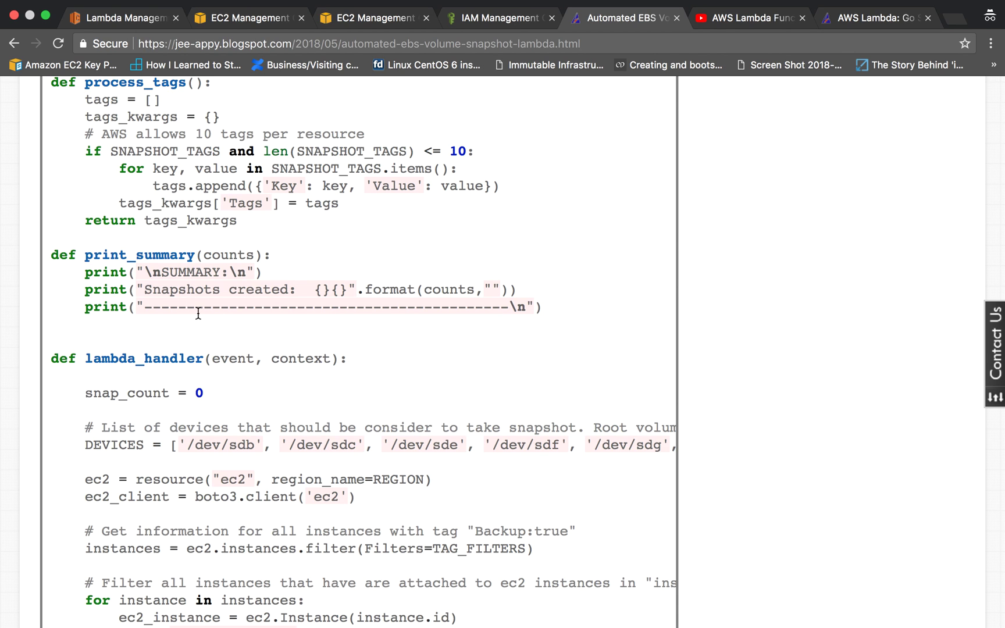
pyautogui.scroll(-2, 208, 294)
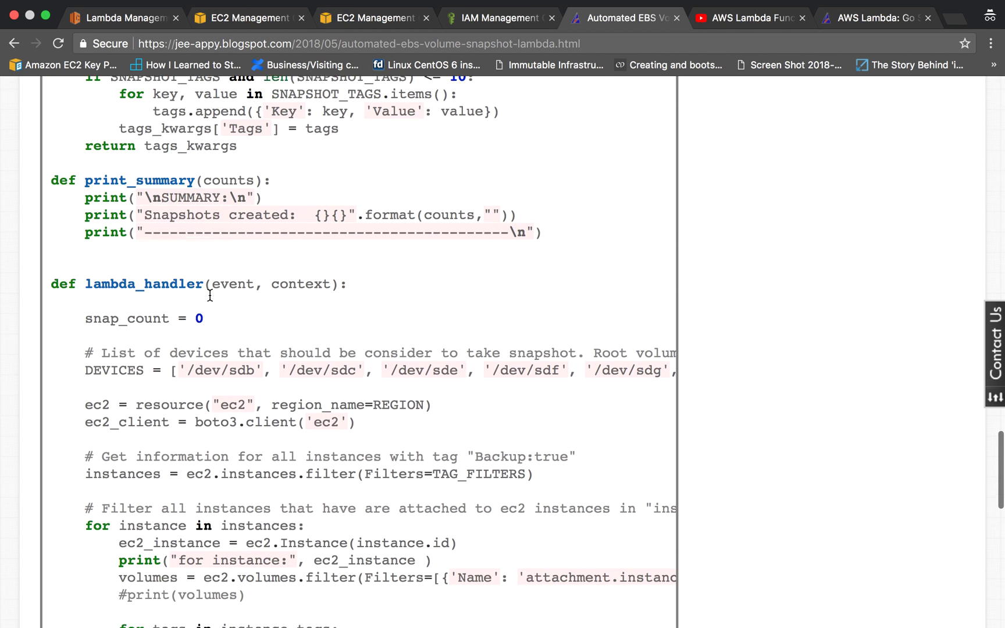
pyautogui.scroll(-2, 219, 255)
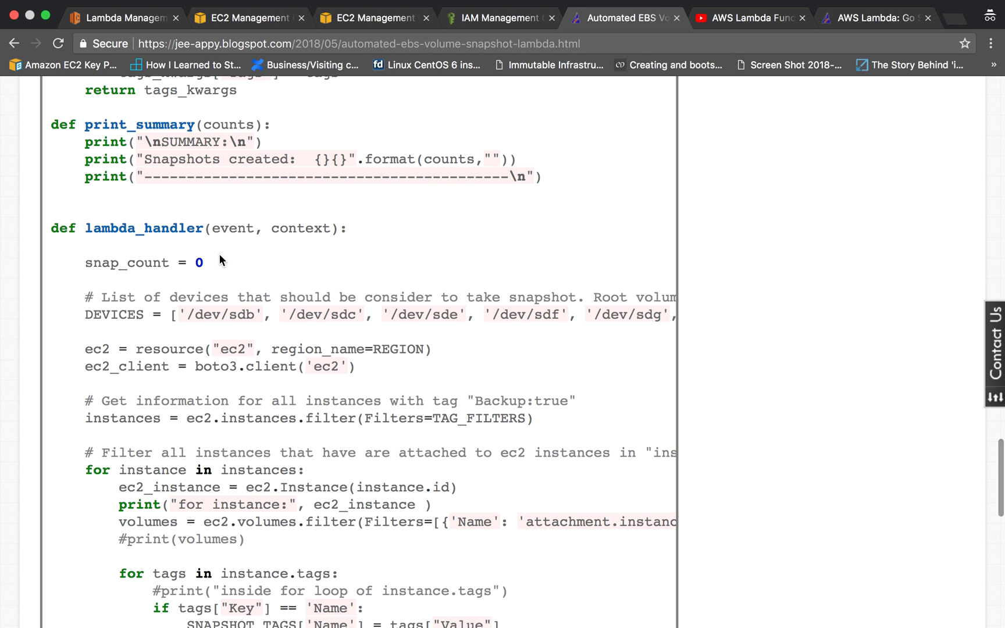
pyautogui.scroll(-1, 220, 254)
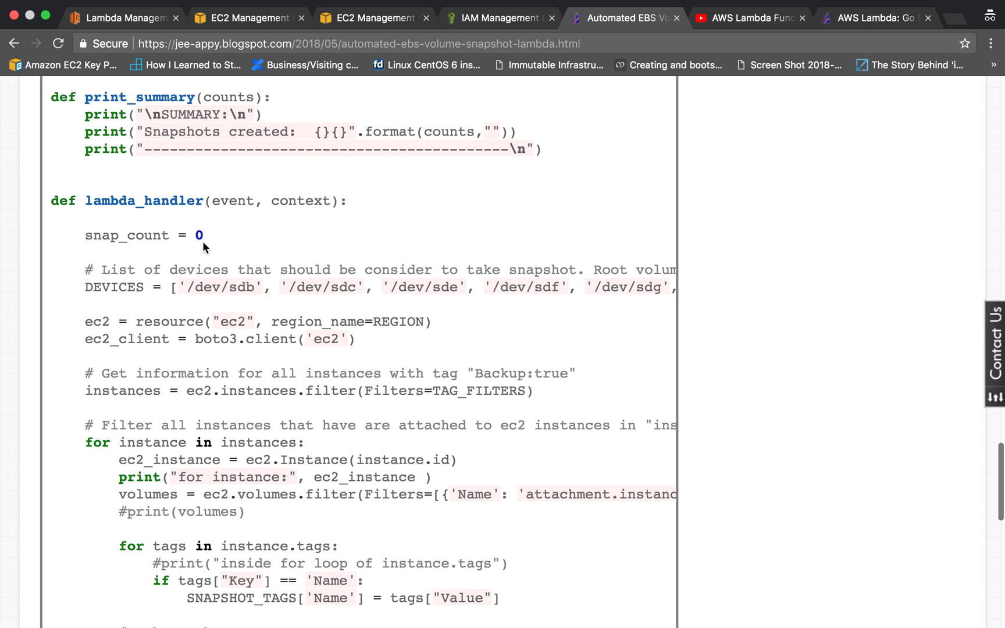
pyautogui.scroll(-2, 203, 241)
pyautogui.scroll(-1, 202, 241)
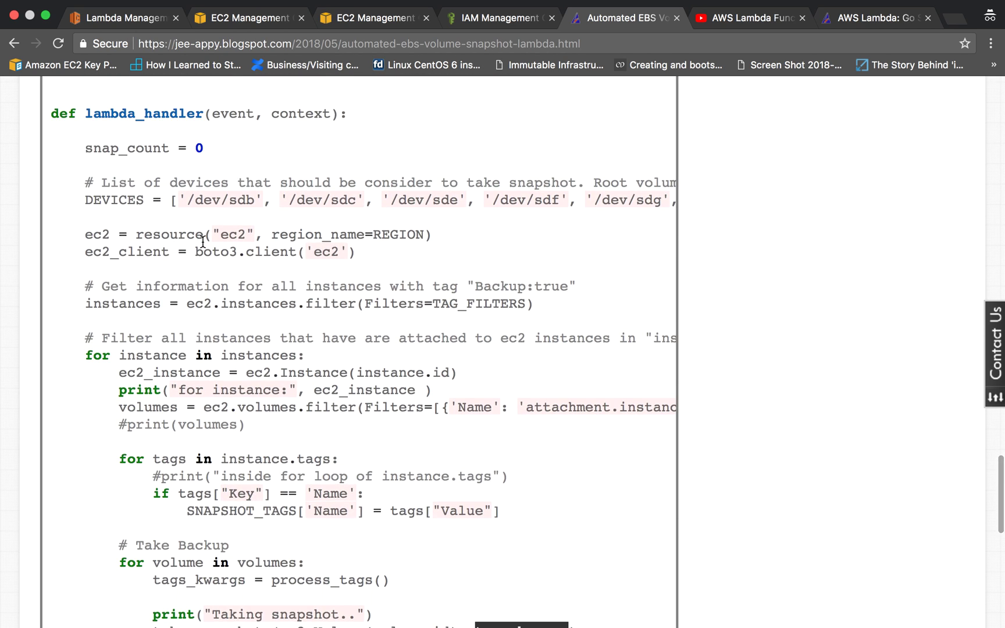
pyautogui.scroll(-2, 203, 242)
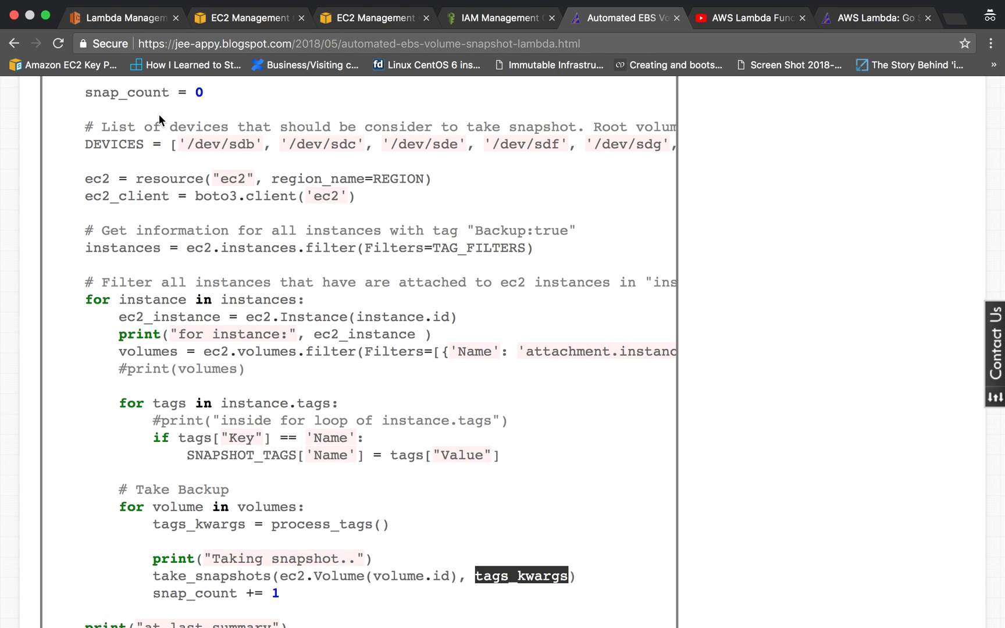
pyautogui.scroll(1, 159, 114)
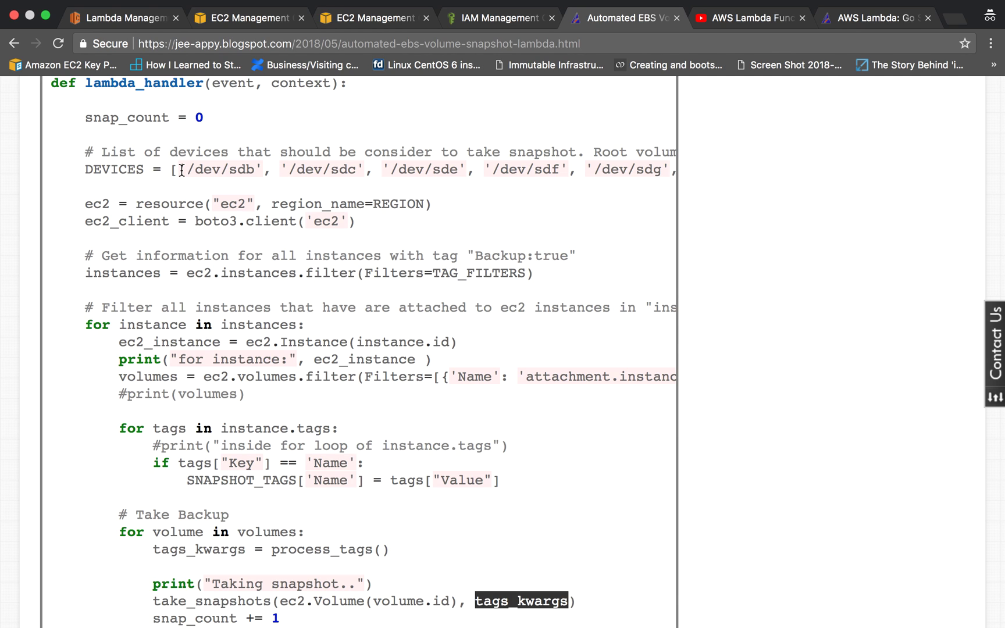
pyautogui.scroll(-1, 181, 170)
pyautogui.scroll(-1, 201, 200)
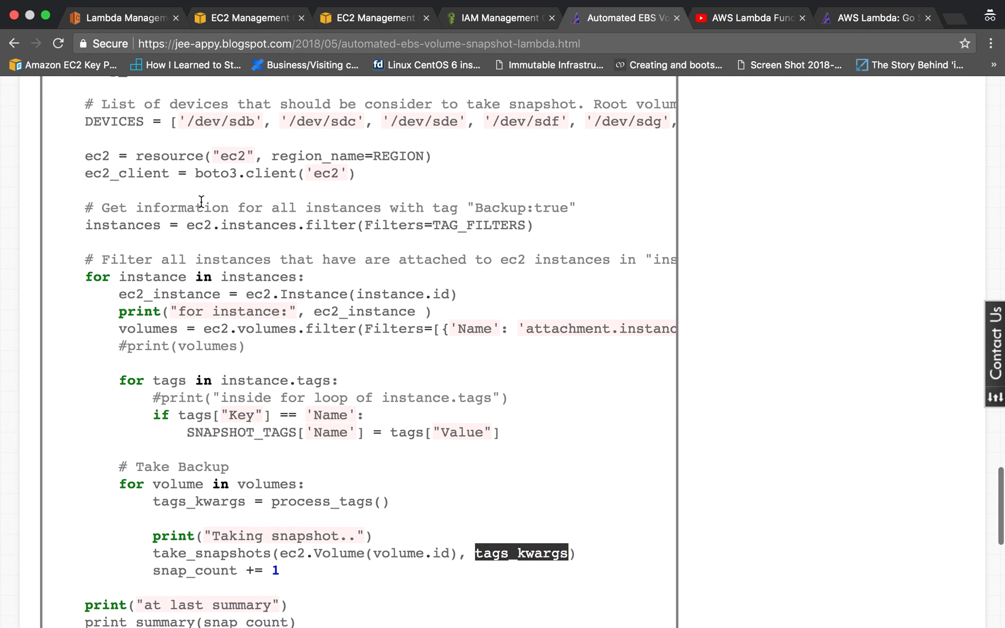
pyautogui.scroll(-1, 212, 213)
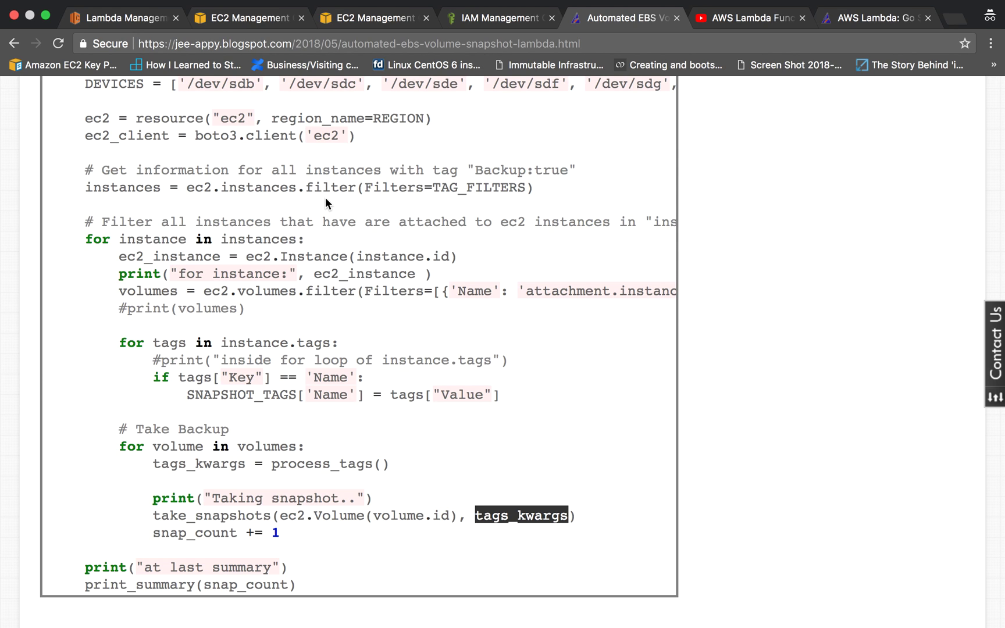
pyautogui.moveTo(85, 187)
pyautogui.mouseDown()
pyautogui.moveTo(524, 187)
pyautogui.moveTo(85, 189)
pyautogui.mouseUp()
pyautogui.click(539, 189)
pyautogui.scroll(-1, 157, 221)
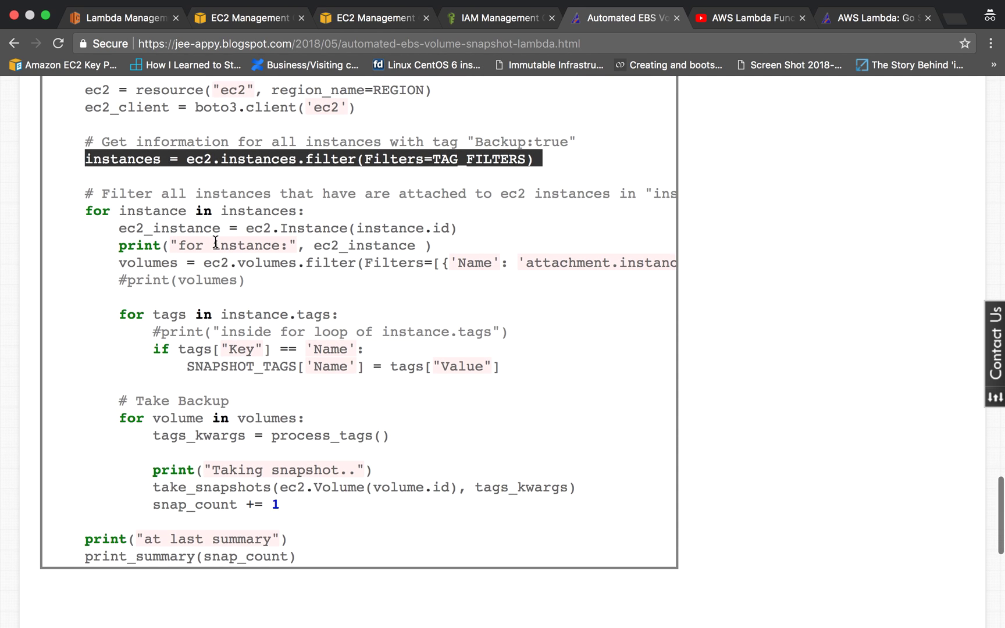
pyautogui.scroll(-1, 169, 224)
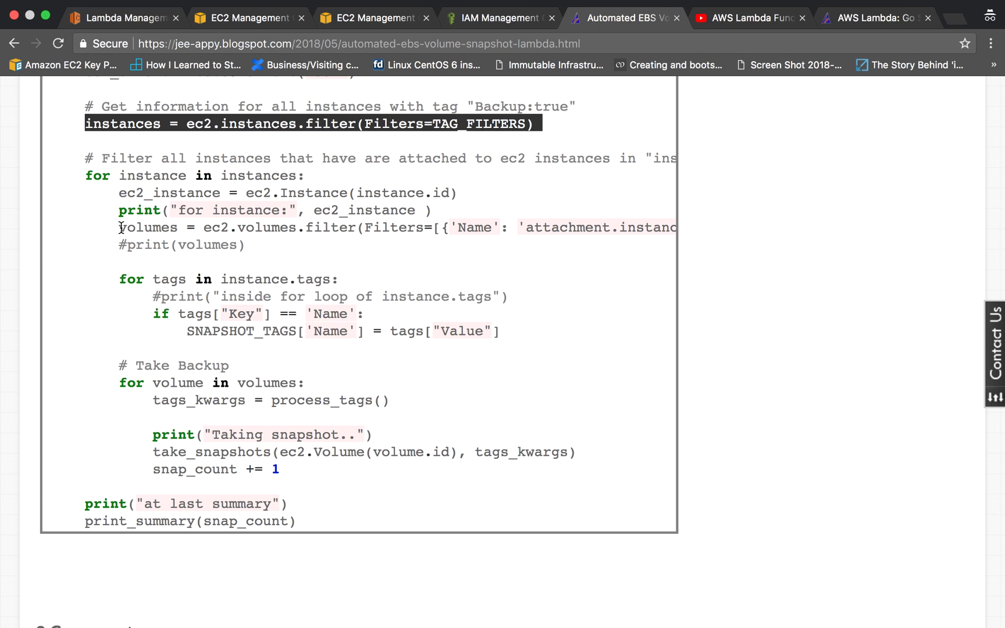
pyautogui.moveTo(119, 227); pyautogui.dragTo(437, 227)
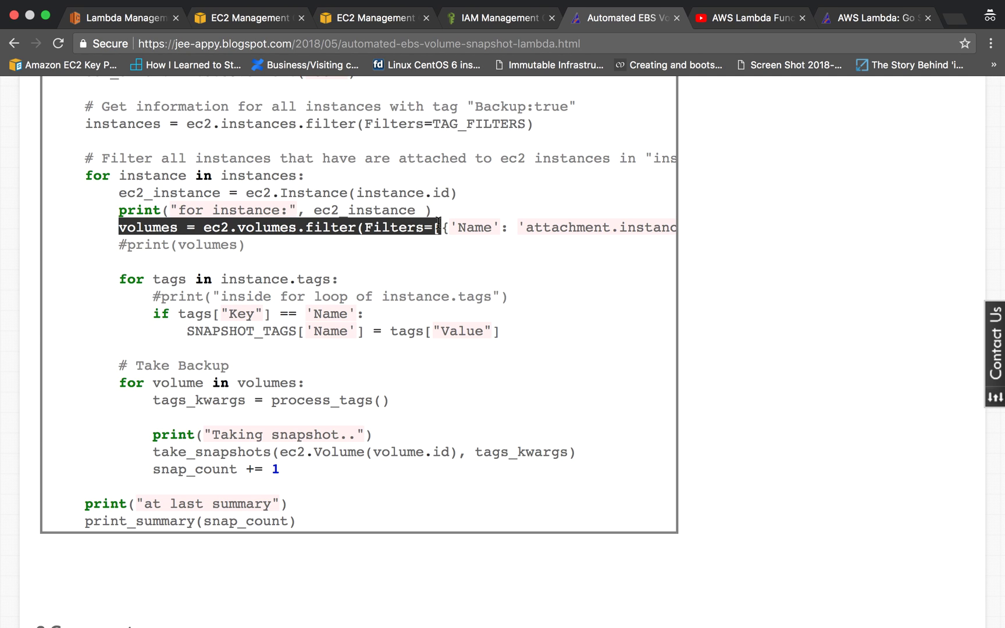
pyautogui.hscroll(4, 437, 227)
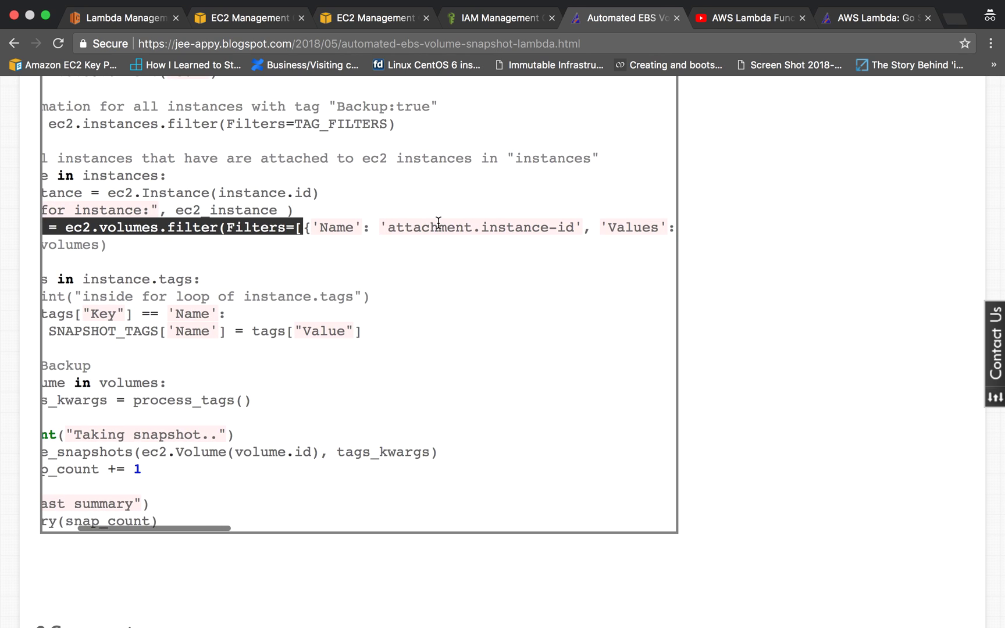
pyautogui.hscroll(8, 438, 224)
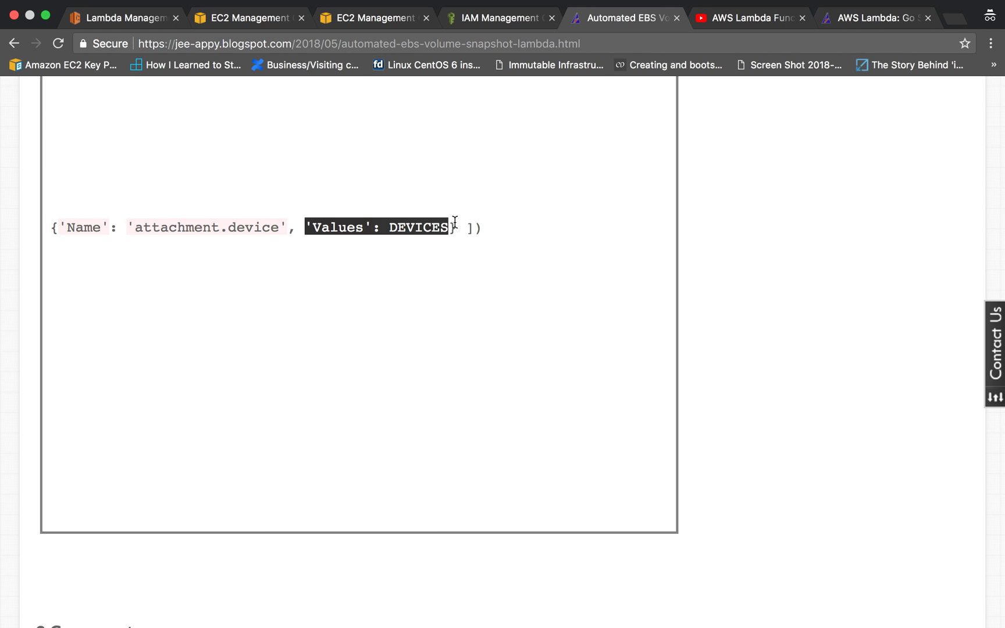
pyautogui.hscroll(-10, 315, 228)
pyautogui.hscroll(-10, 191, 255)
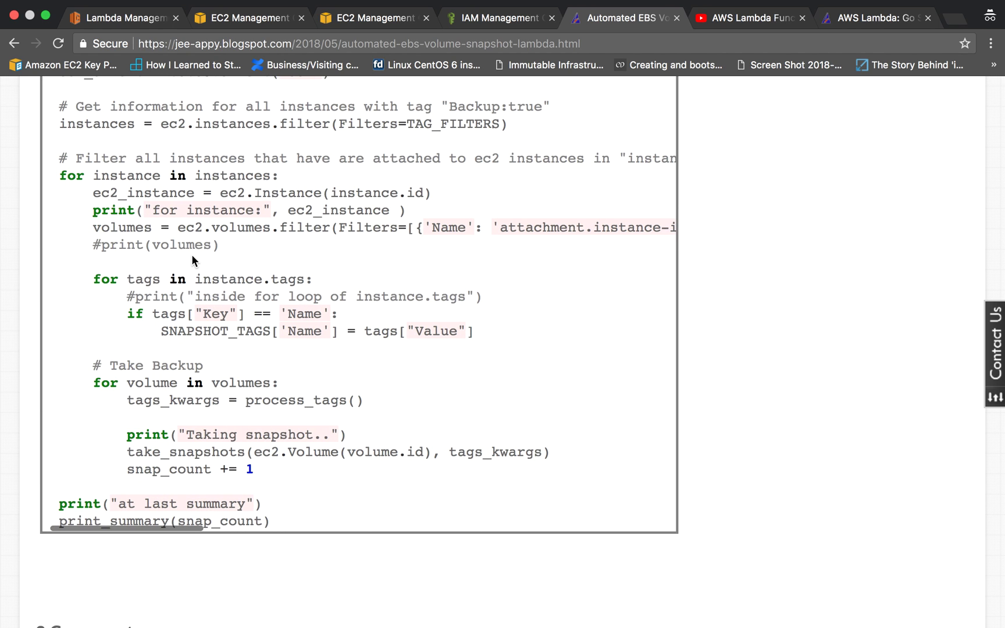
pyautogui.scroll(-3, 192, 254)
pyautogui.scroll(-2, 191, 254)
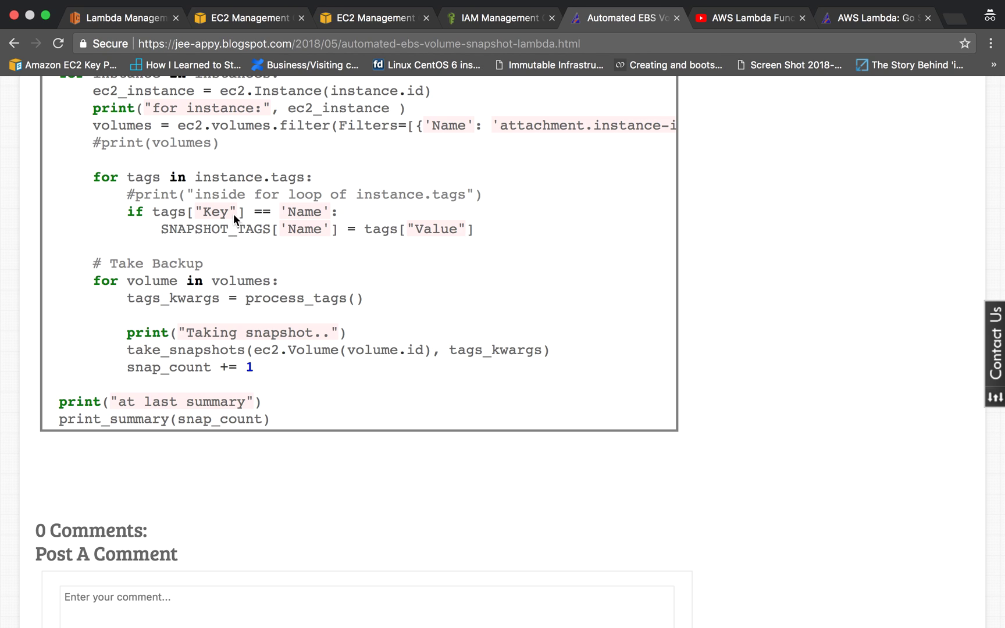
pyautogui.scroll(-1, 210, 248)
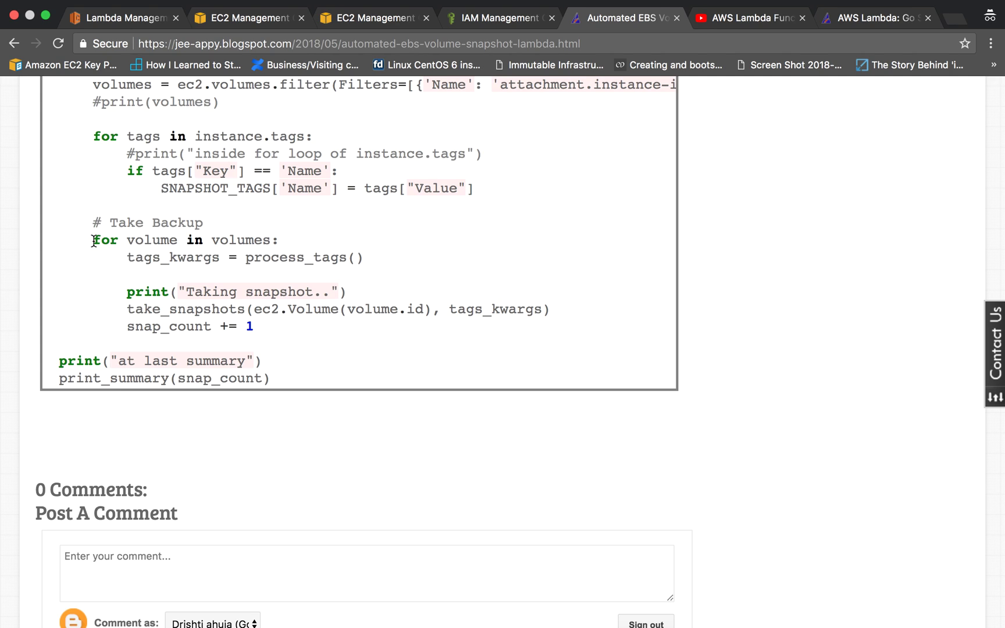
pyautogui.moveTo(94, 241); pyautogui.dragTo(270, 240)
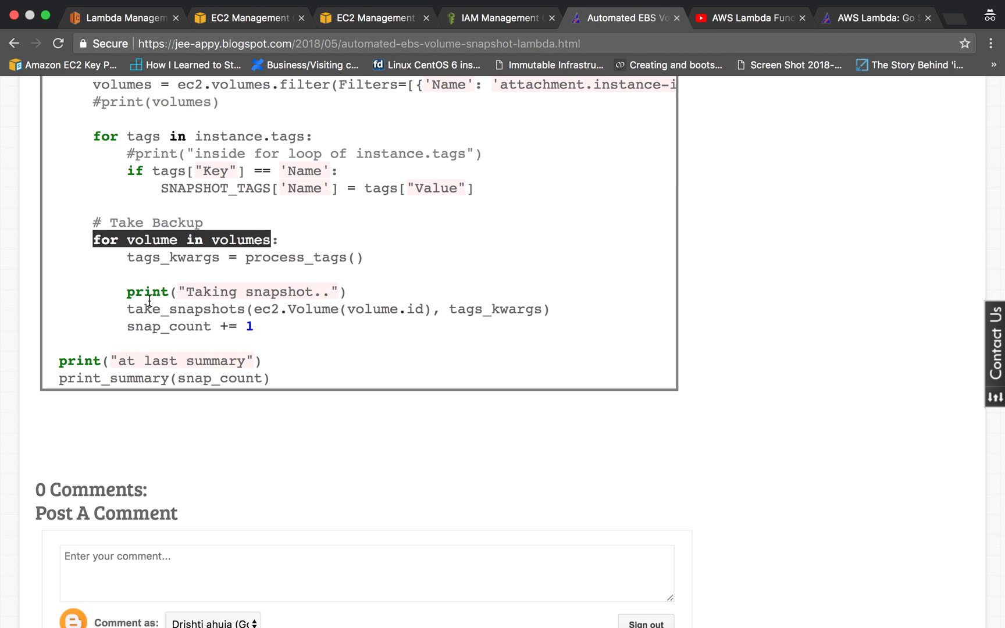
pyautogui.moveTo(127, 309); pyautogui.dragTo(309, 308)
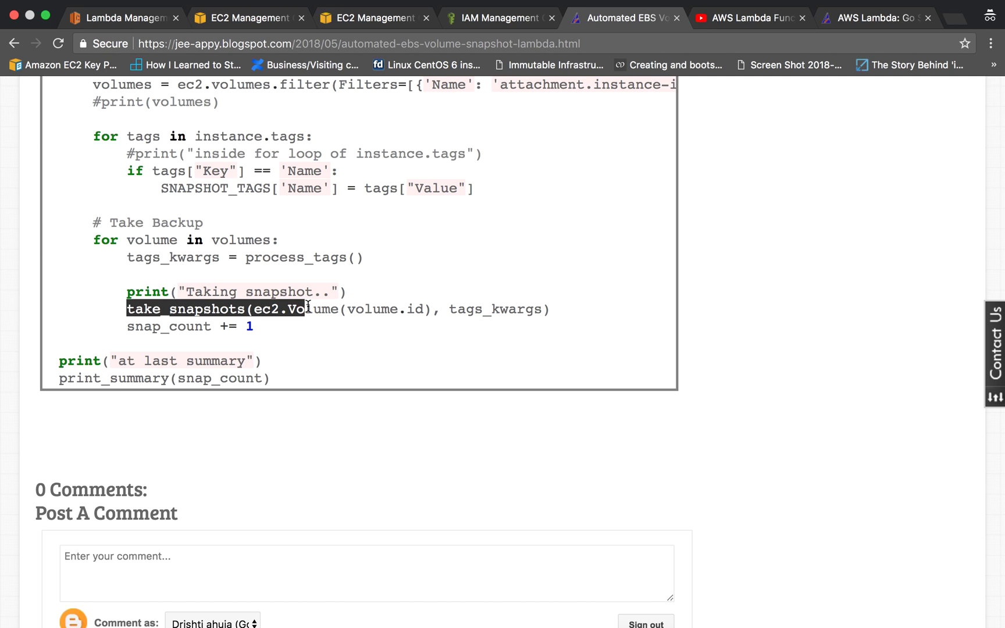
pyautogui.click(309, 308)
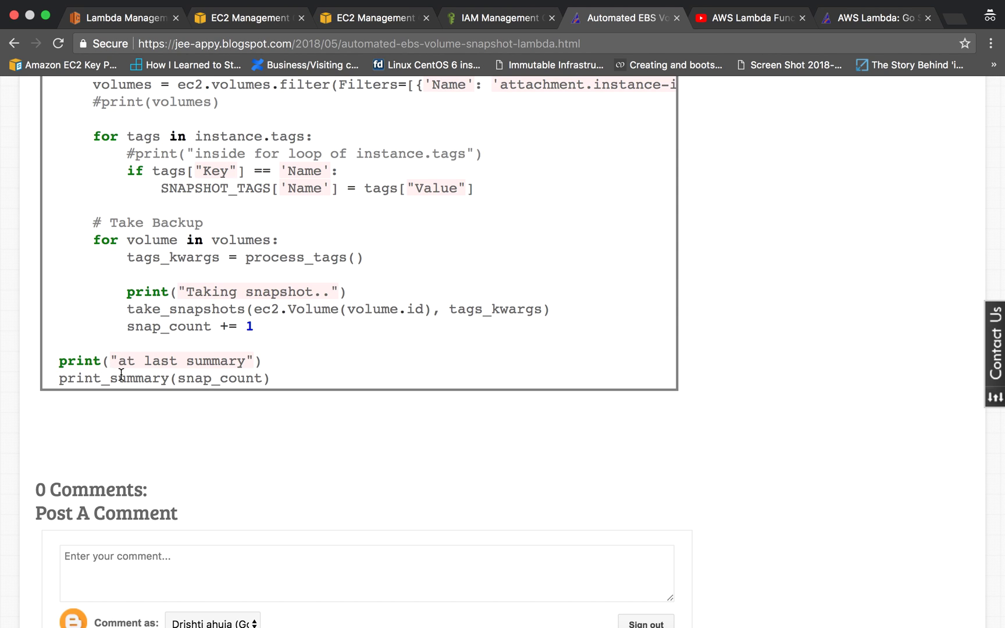
pyautogui.moveTo(60, 360); pyautogui.dragTo(276, 378)
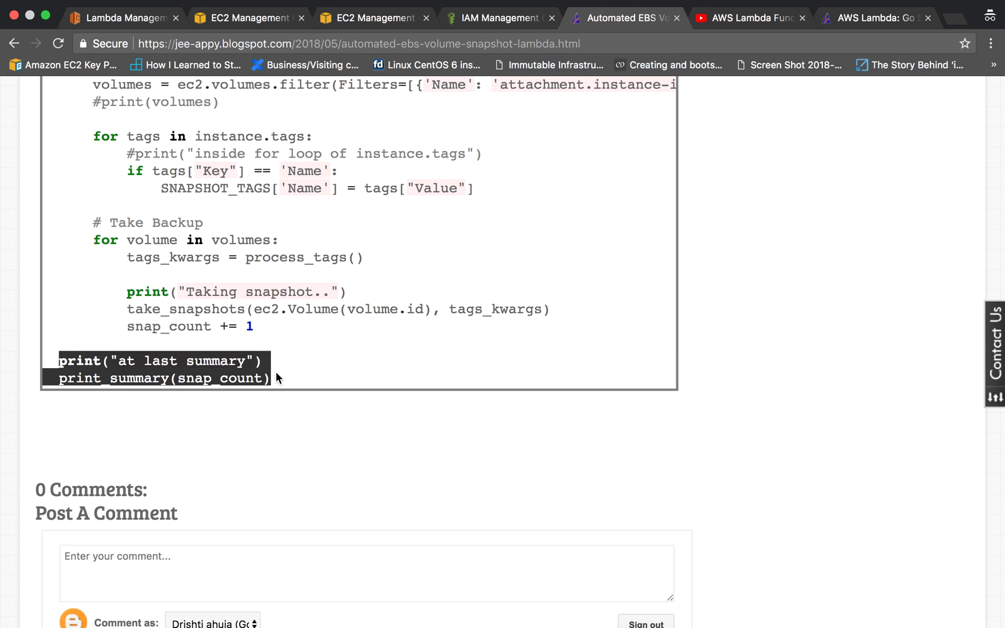
pyautogui.click(345, 326)
pyautogui.scroll(10, 345, 326)
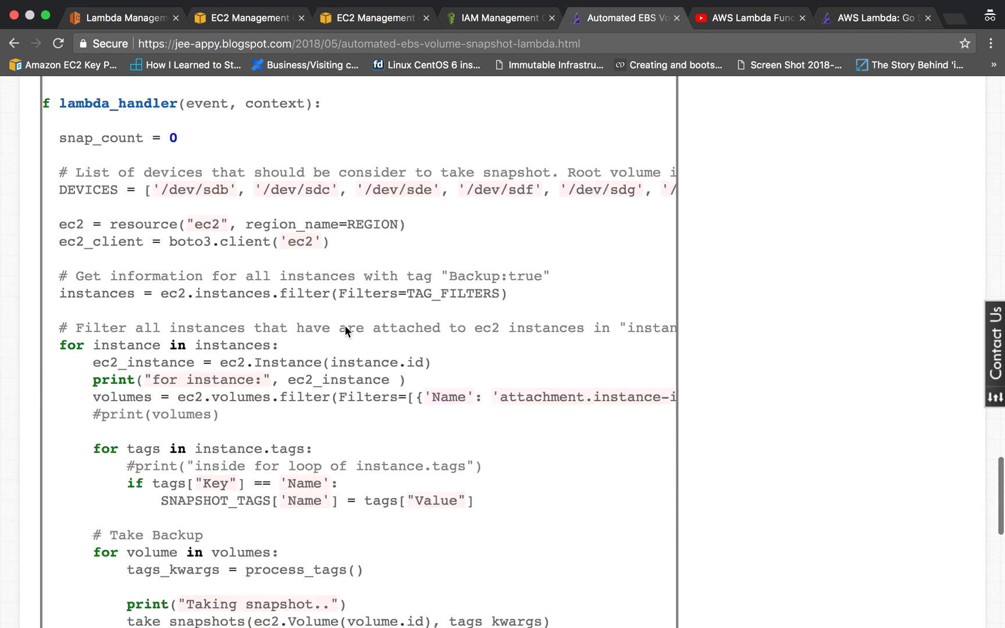
pyautogui.scroll(2, 345, 325)
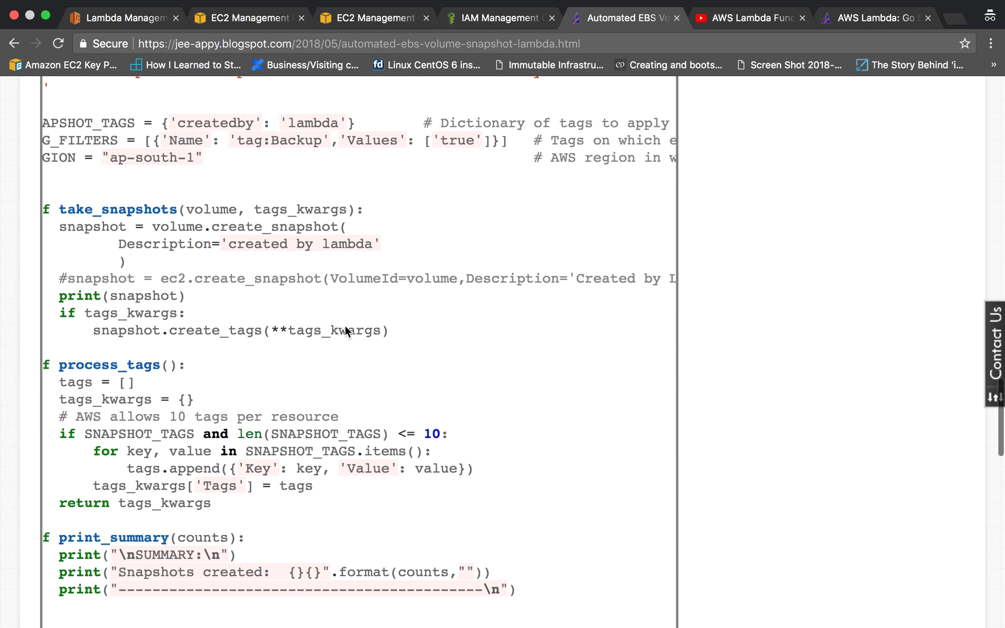
pyautogui.click(110, 20)
pyautogui.scroll(-5, 390, 268)
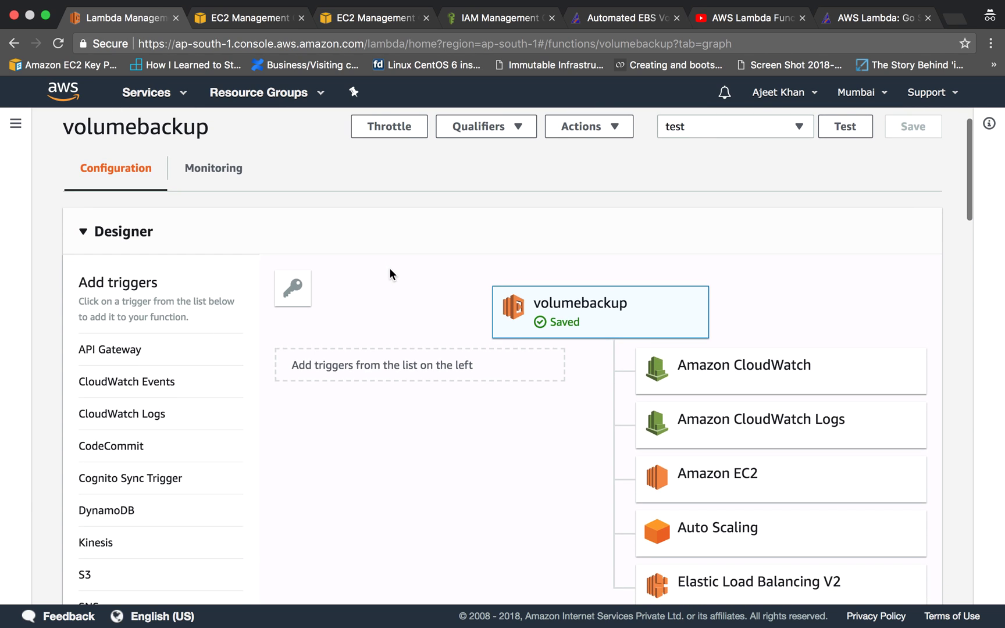
pyautogui.scroll(-3, 390, 268)
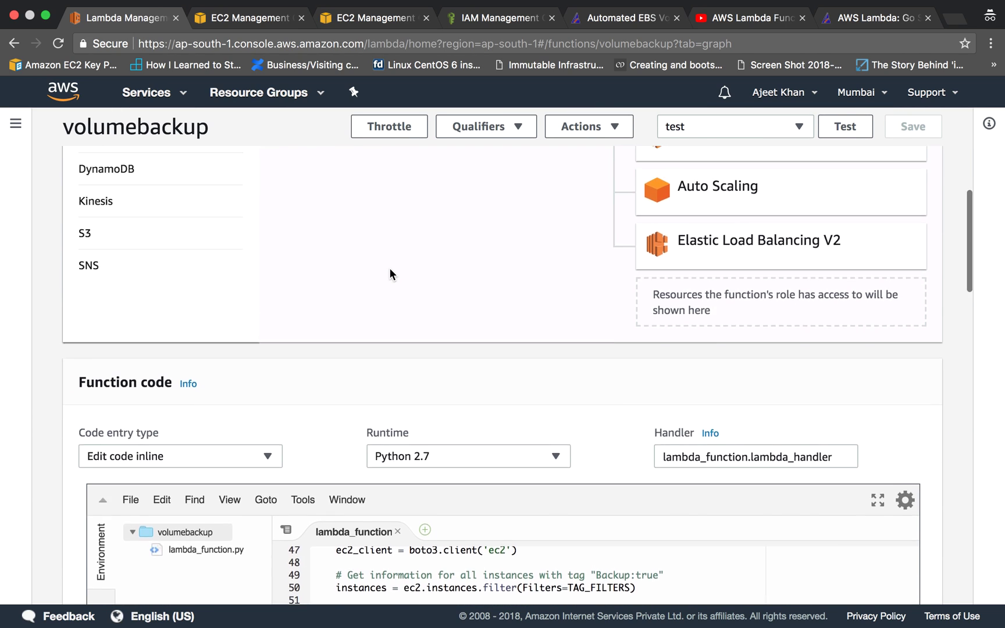
pyautogui.scroll(10, 390, 269)
# - Check the empty Singapore Snapshots list and the running test instance, then reopen volumebackup
pyautogui.click(370, 17)
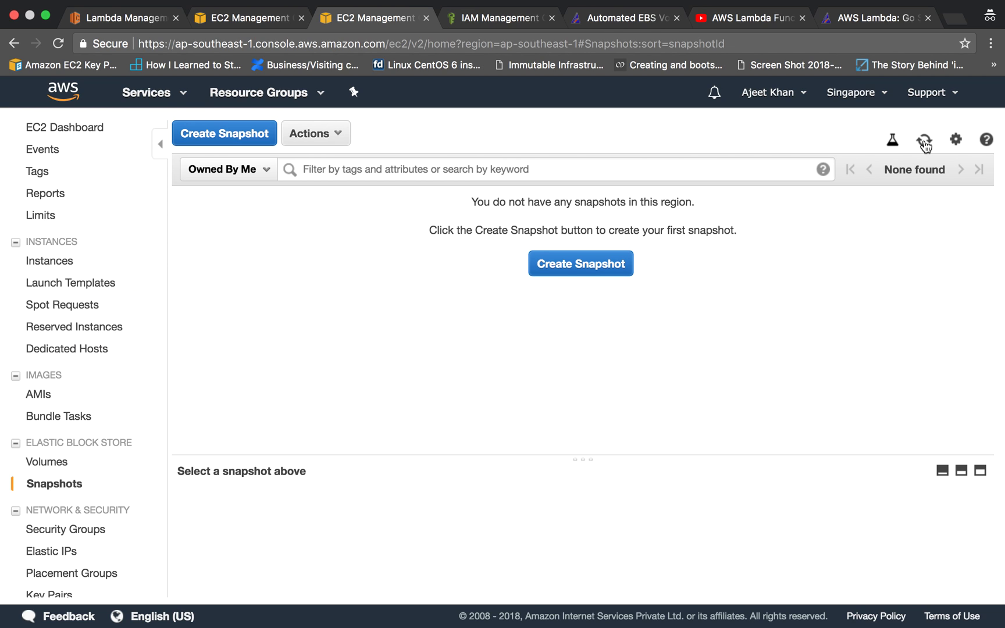
pyautogui.click(245, 17)
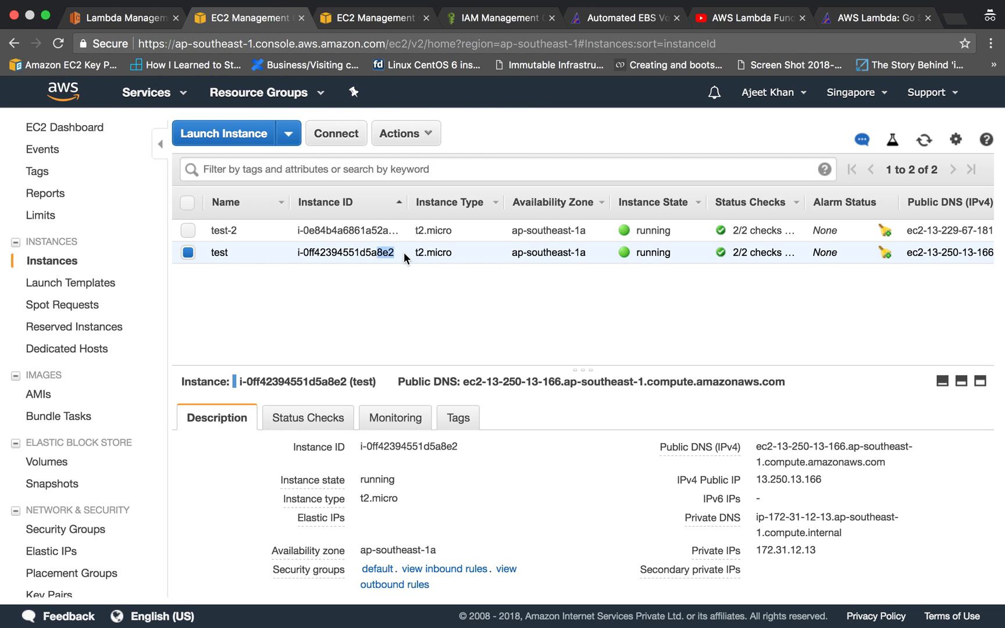
pyautogui.click(126, 16)
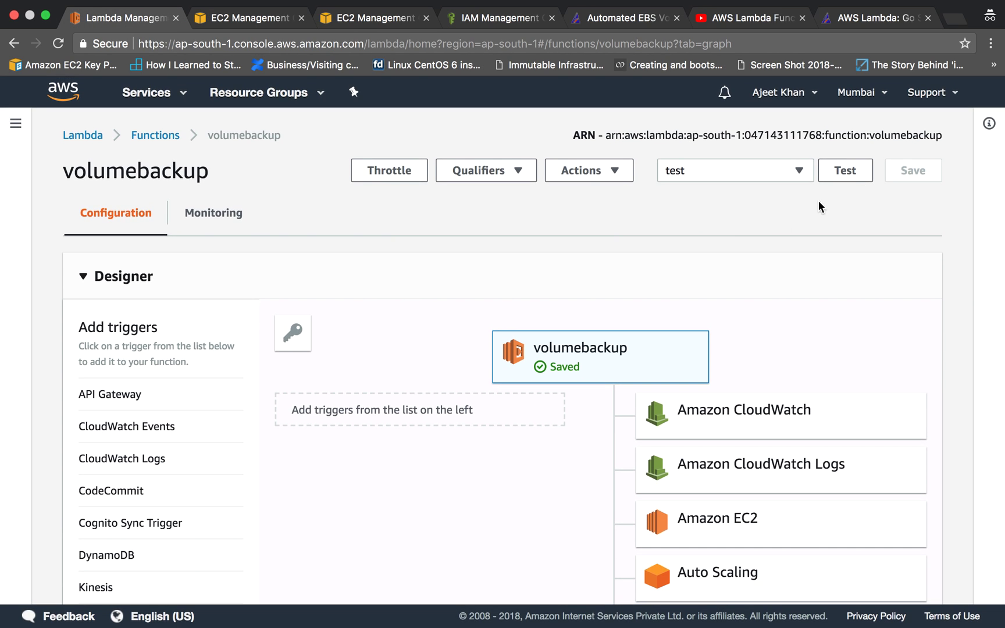
# - Run the 'test' event on volumebackup and highlight the snapshot and instance IDs in the log
pyautogui.click(845, 171)
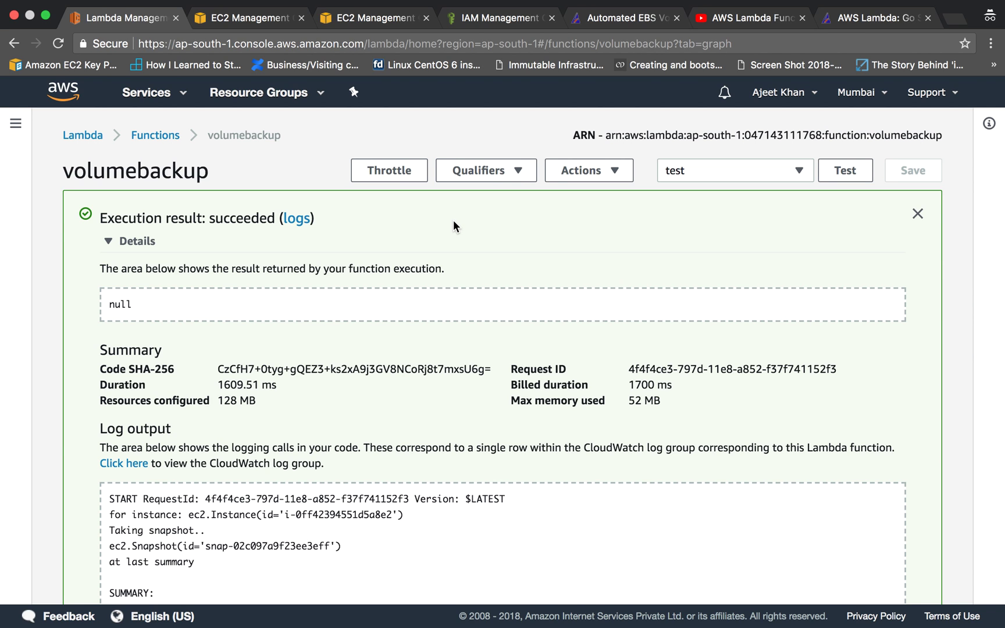
pyautogui.scroll(-3, 252, 405)
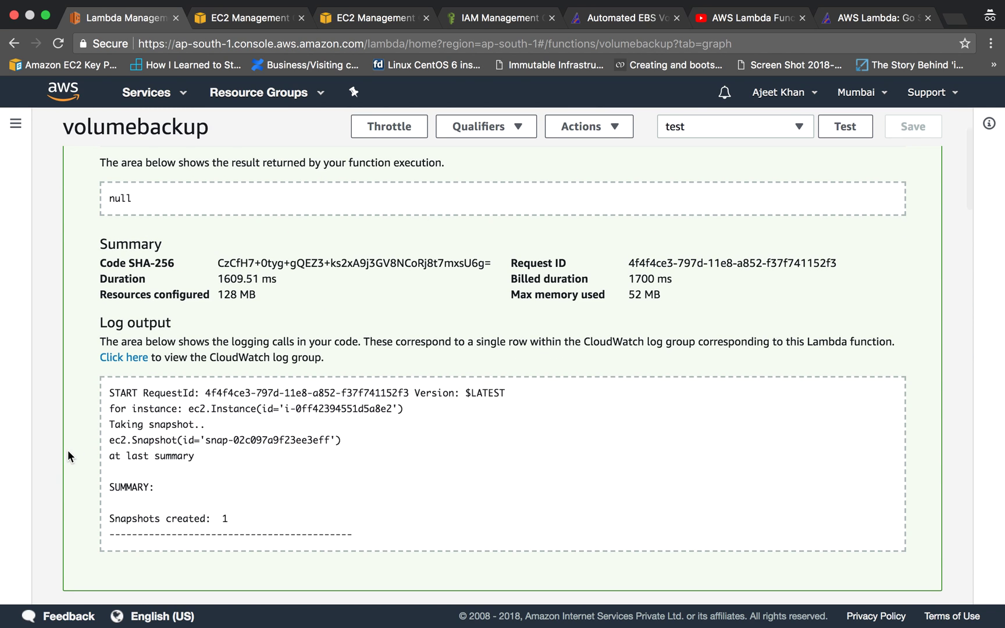
pyautogui.scroll(-1, 99, 452)
pyautogui.moveTo(109, 496); pyautogui.dragTo(294, 497)
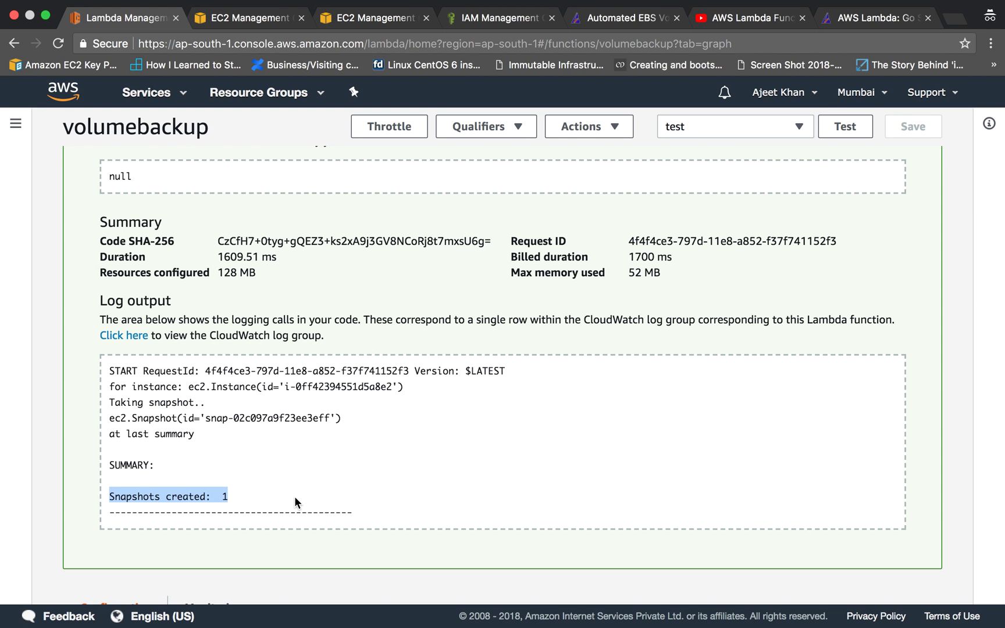
pyautogui.moveTo(206, 418); pyautogui.dragTo(338, 418)
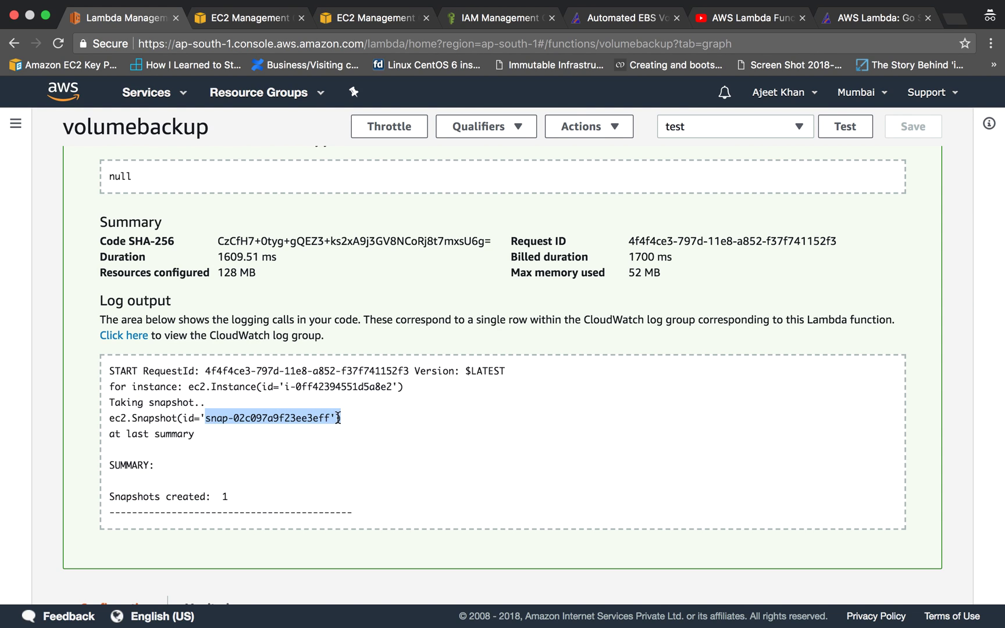
pyautogui.click(285, 387)
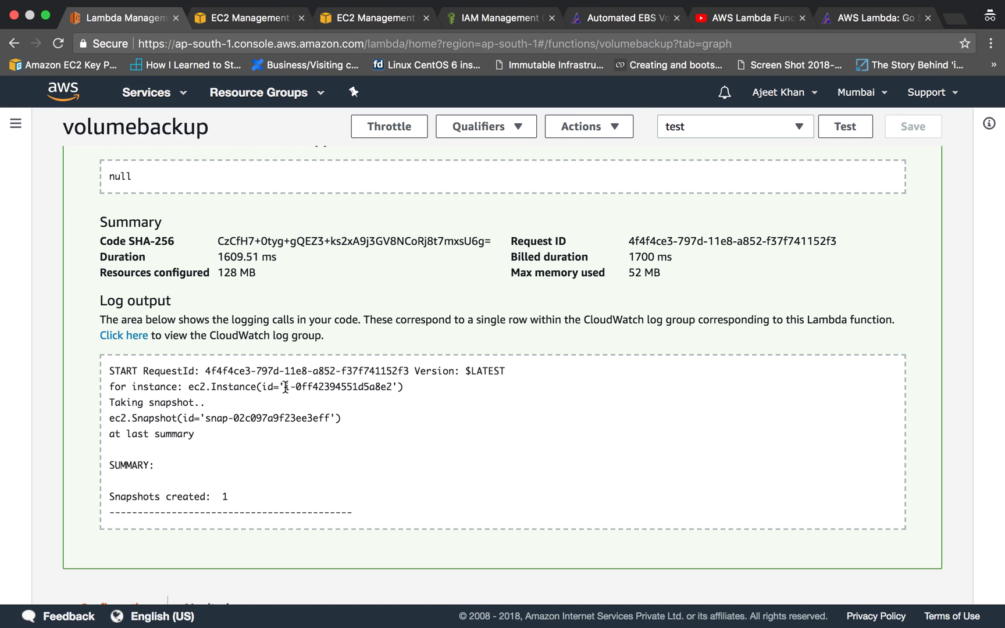
pyautogui.moveTo(285, 387); pyautogui.dragTo(391, 387)
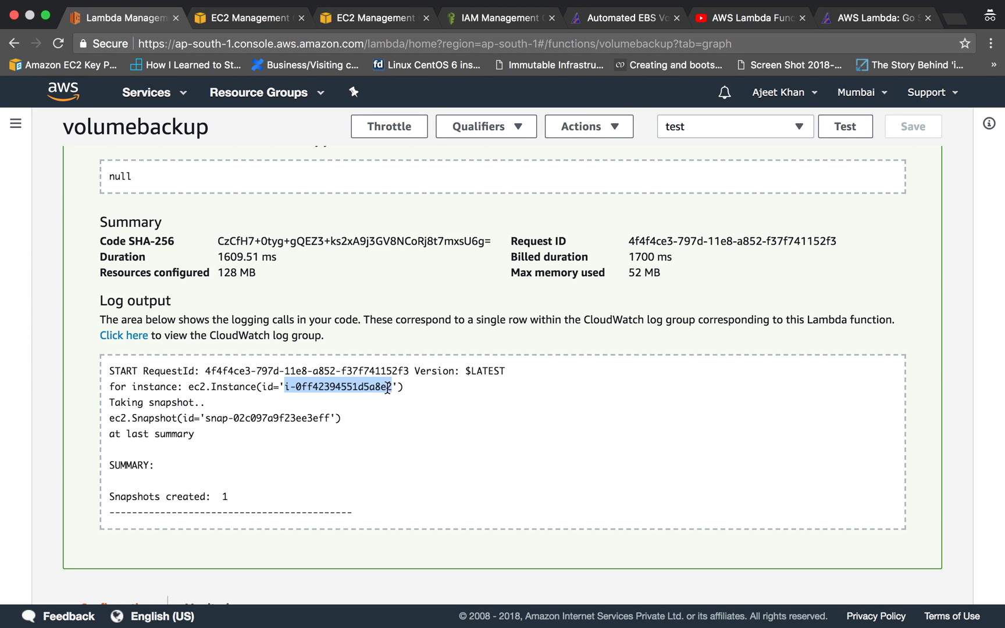
pyautogui.moveTo(368, 386)
pyautogui.mouseDown()
pyautogui.moveTo(437, 399)
pyautogui.moveTo(391, 387)
pyautogui.mouseUp()
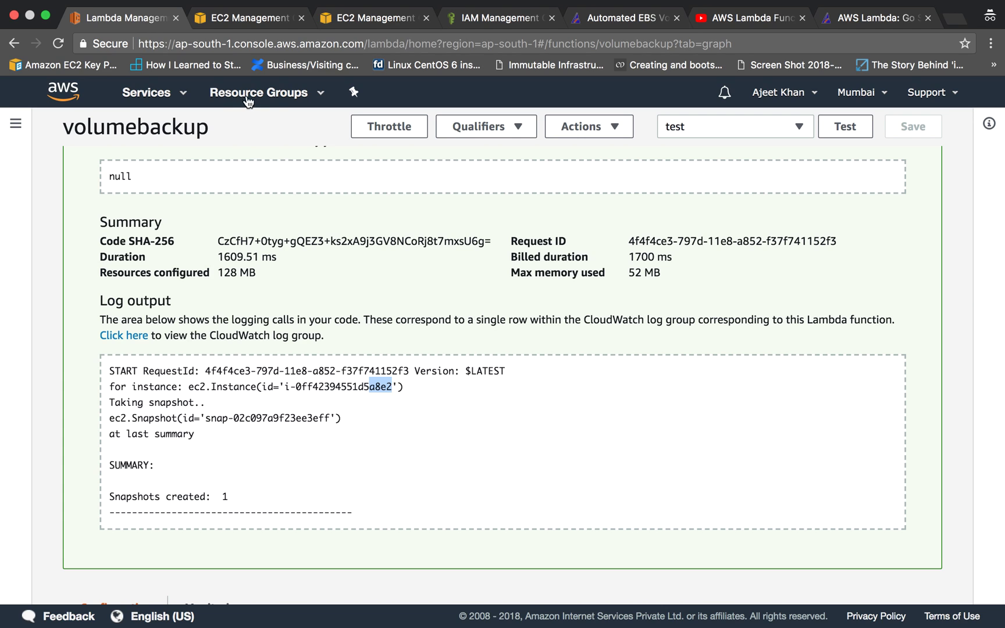
# - Refresh EC2 Snapshots to list the new 5 GiB snapshot created by lambda
pyautogui.click(249, 17)
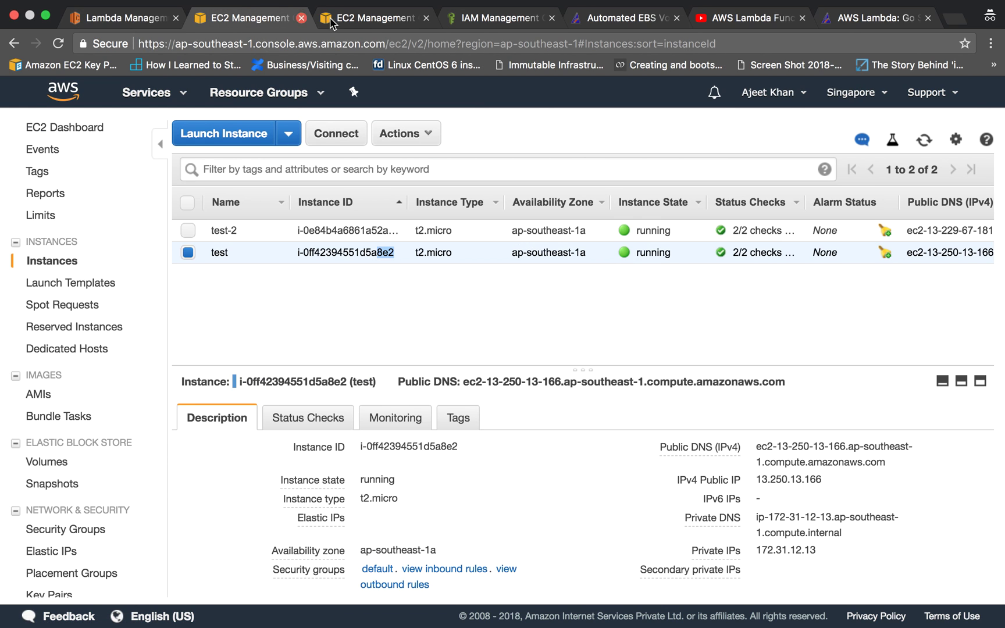
pyautogui.click(331, 22)
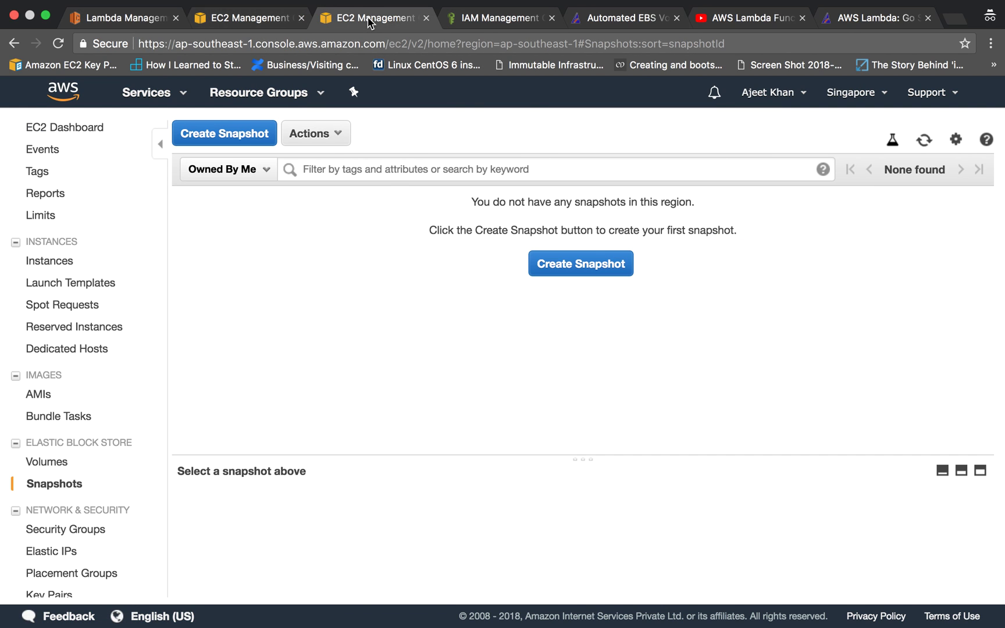
pyautogui.click(926, 141)
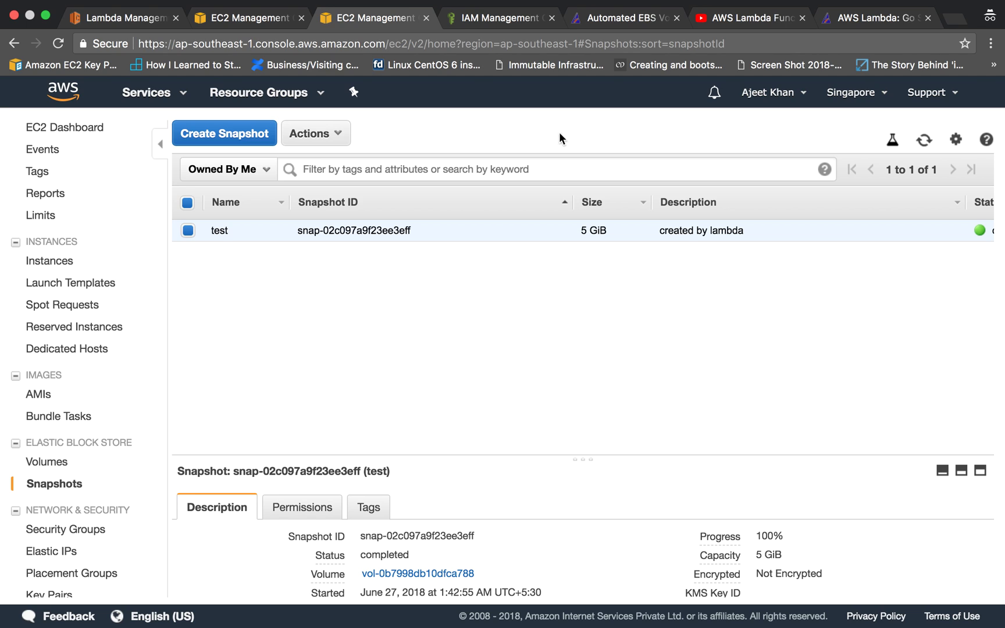
# - Add a CloudWatch Events trigger in volumebackup's Designer, then return to the snapshot article
pyautogui.click(119, 17)
pyautogui.scroll(4, 466, 213)
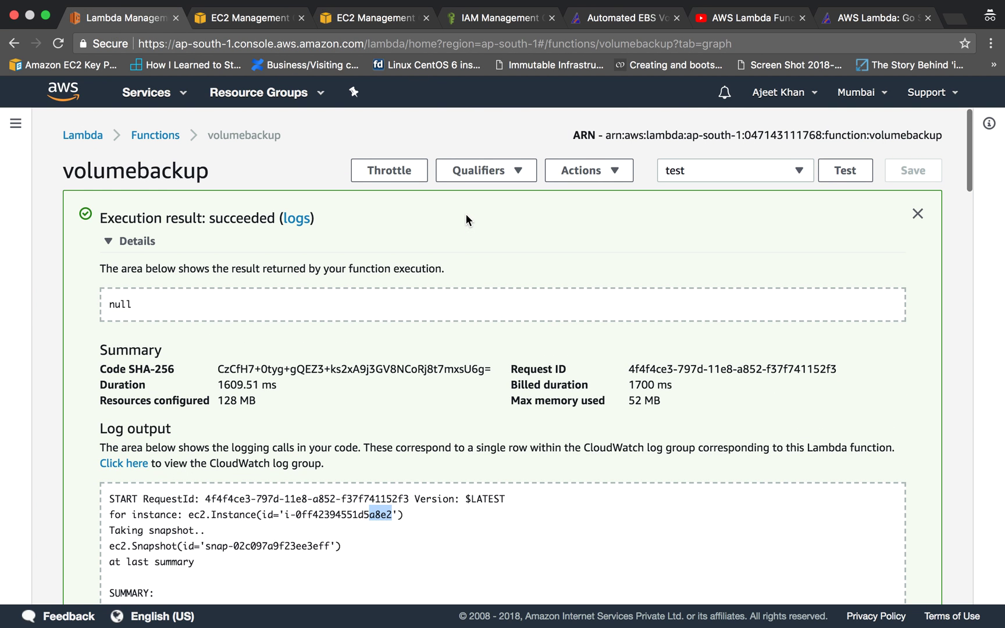
pyautogui.scroll(-5, 398, 329)
pyautogui.scroll(-3, 398, 328)
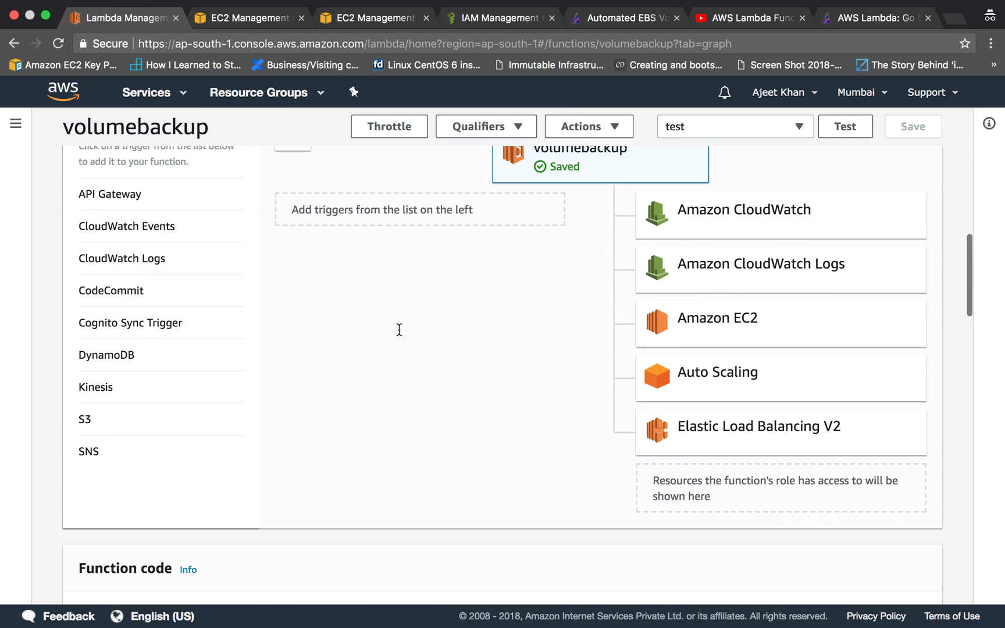
pyautogui.scroll(-2, 398, 329)
pyautogui.scroll(5, 398, 328)
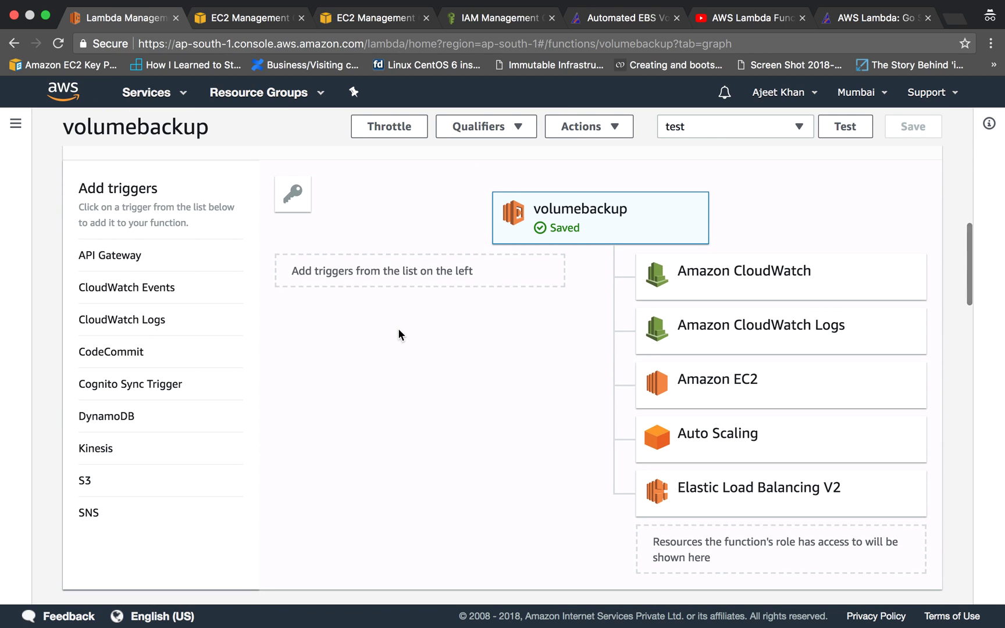
pyautogui.click(147, 295)
pyautogui.scroll(-2, 446, 329)
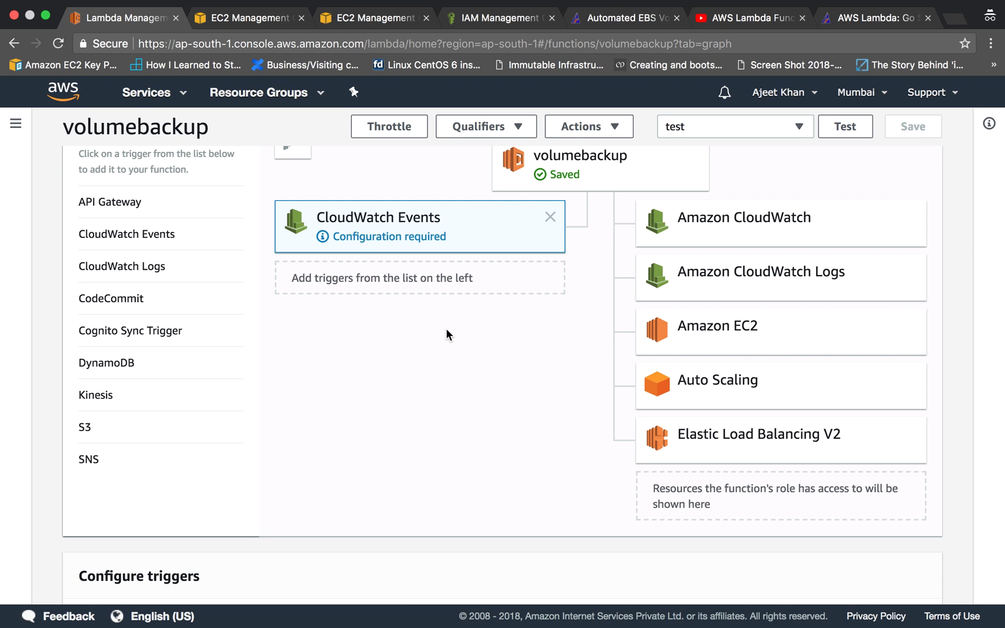
pyautogui.scroll(2, 446, 330)
pyautogui.scroll(2, 446, 329)
pyautogui.scroll(4, 446, 330)
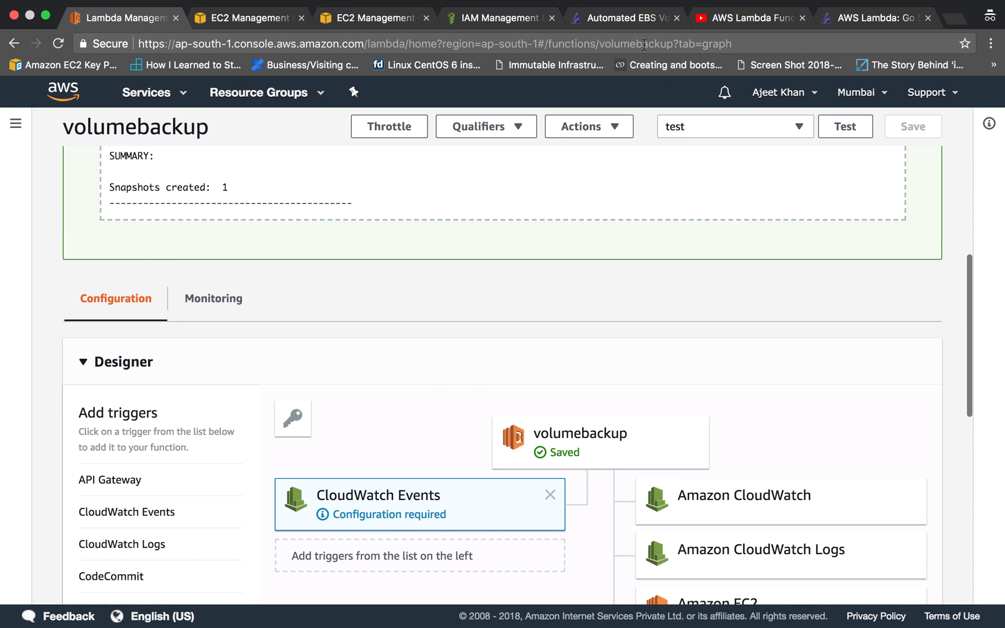
pyautogui.click(612, 18)
pyautogui.scroll(5, 573, 168)
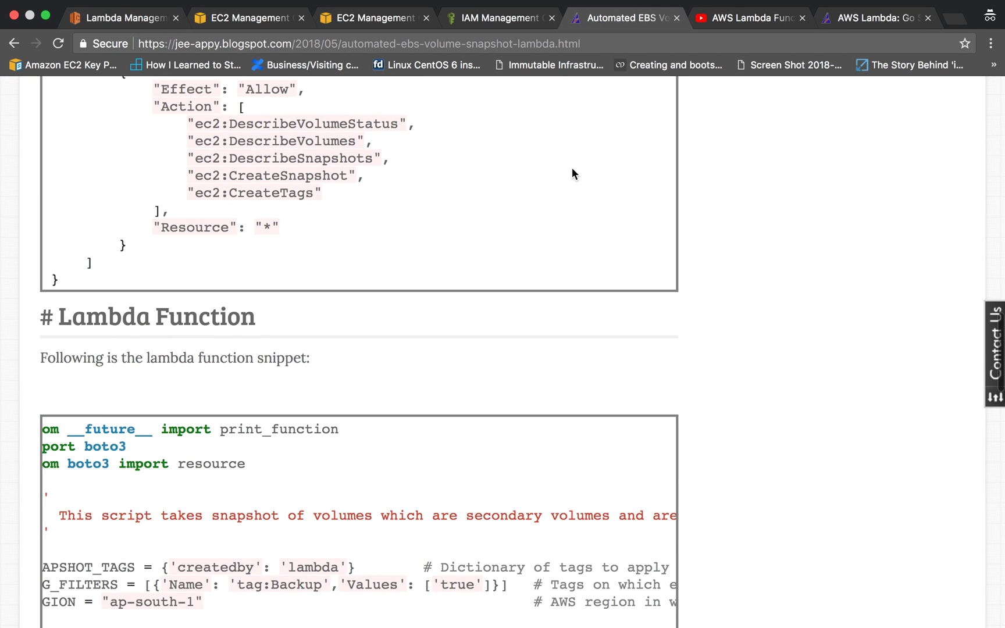
# - Move to the iTerm2 desktop space and focus the terminal window
pyautogui.hotkey('ctrl', 'Left')
pyautogui.click(694, 92)
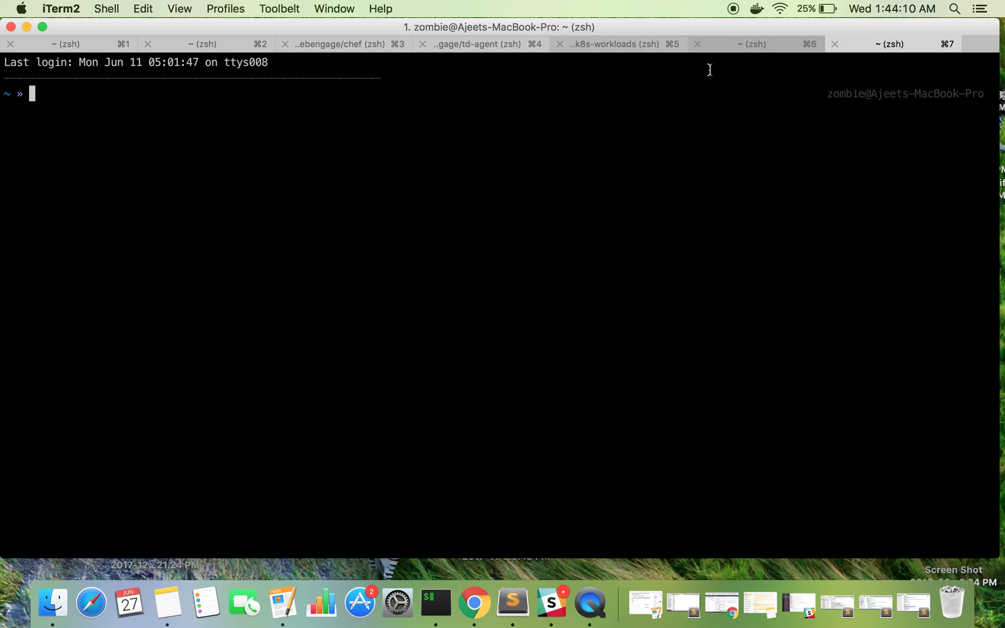